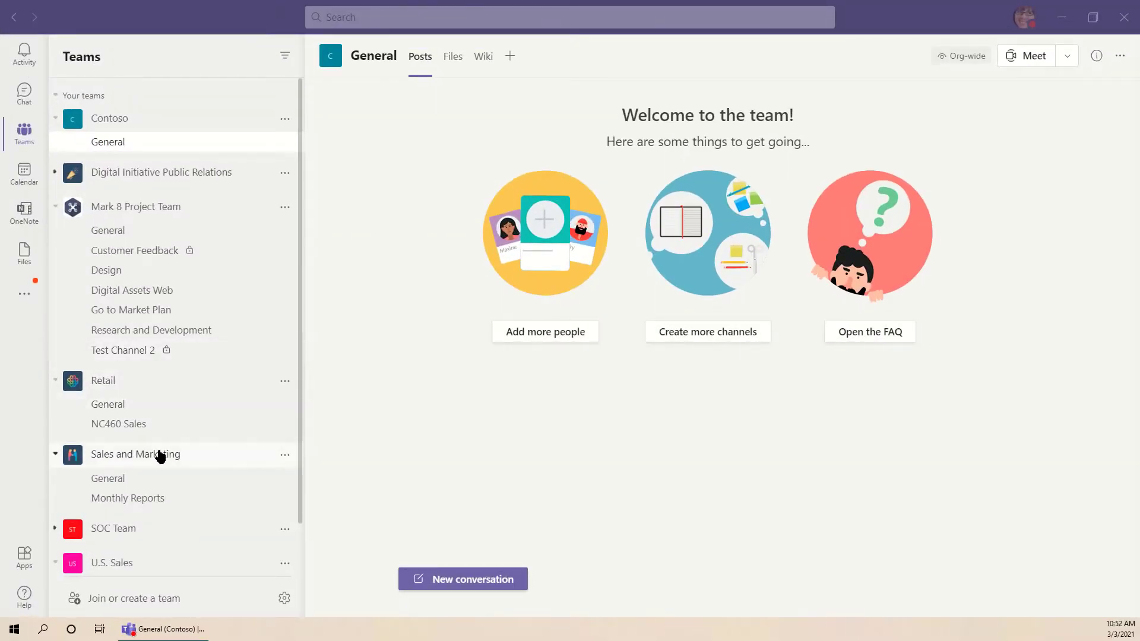
Open Sales and Marketing General and expand all 5 replies under the Usability Testing post
click(157, 479)
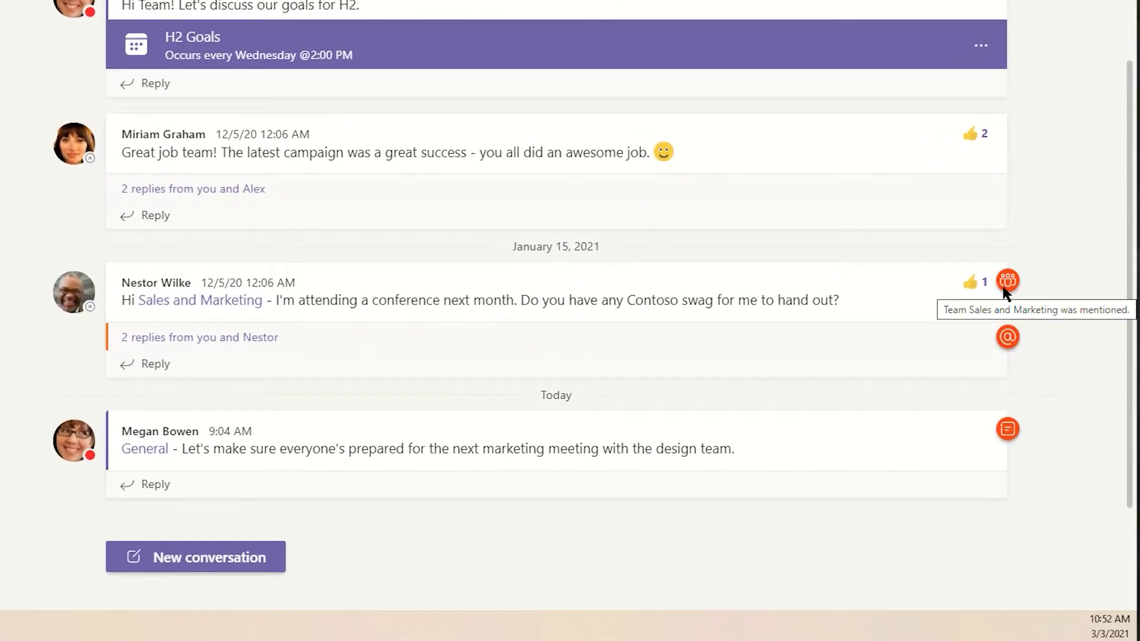
mouse_move(251, 300)
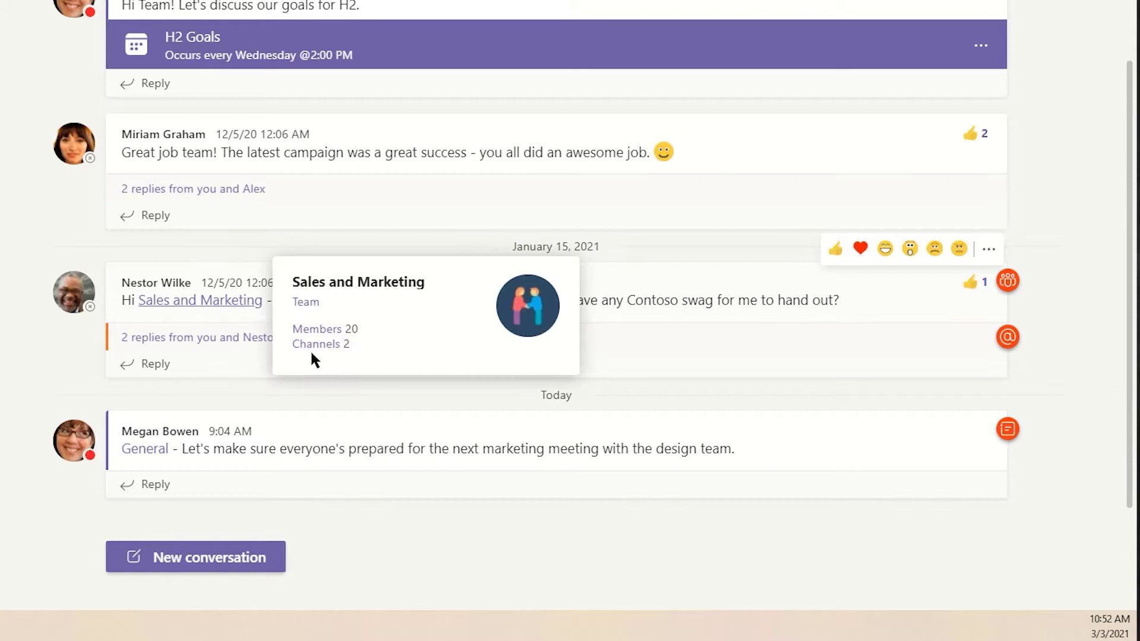
mouse_move(1014, 442)
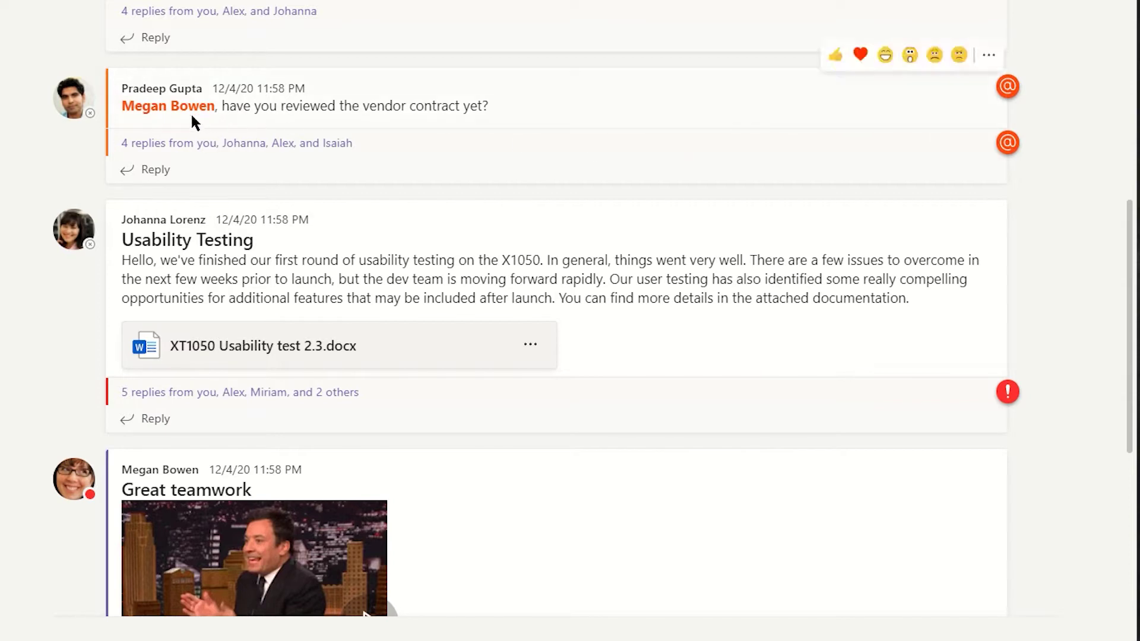
mouse_move(186, 109)
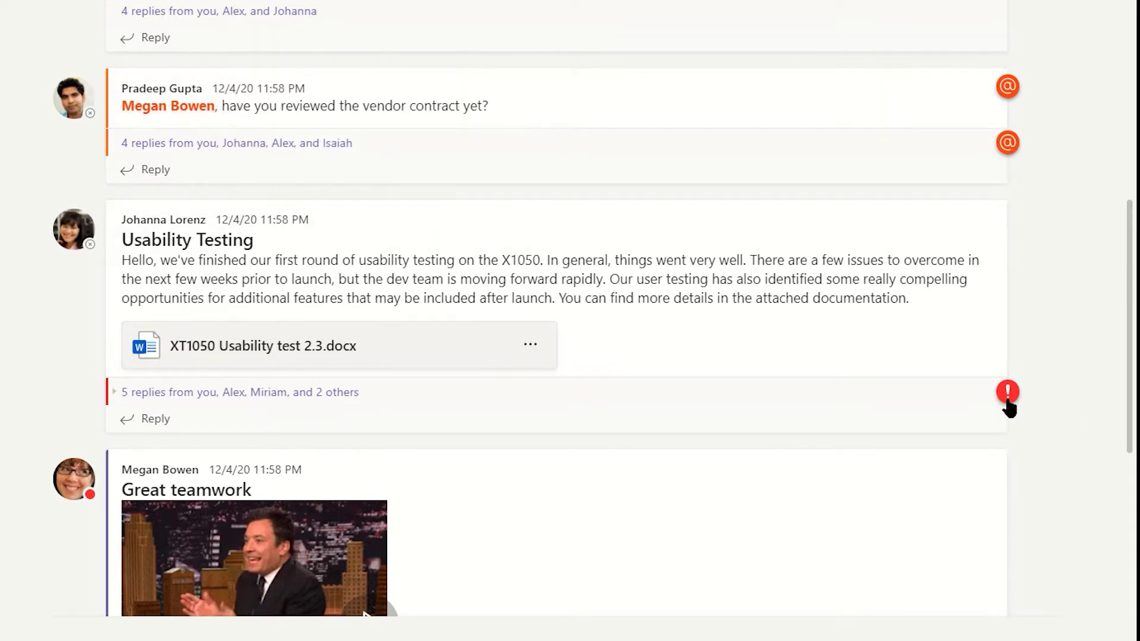
click(192, 395)
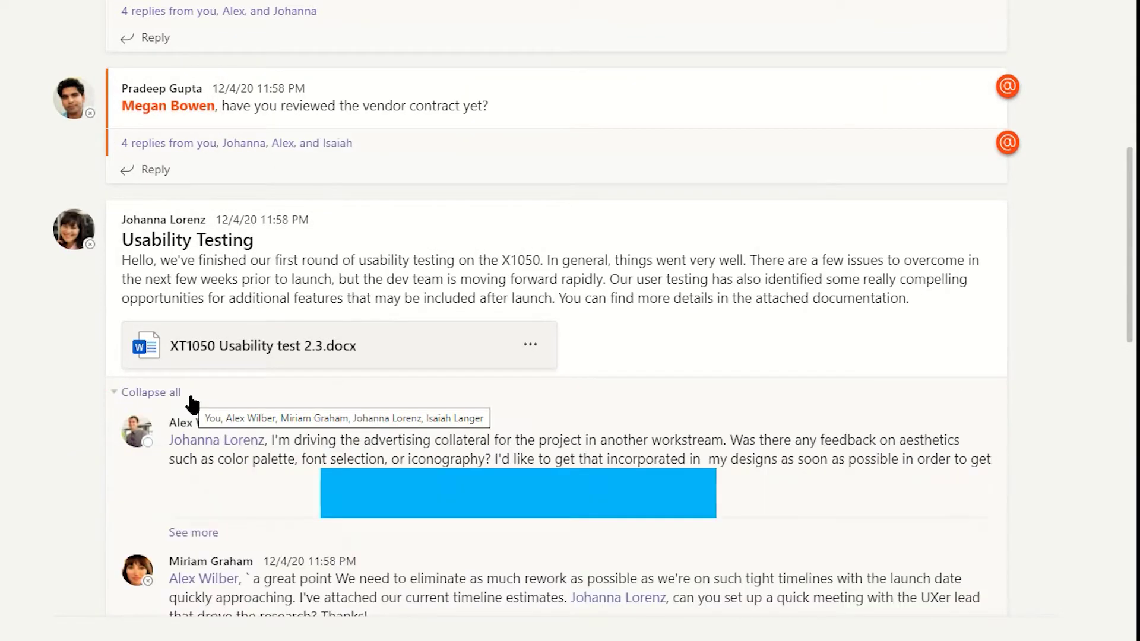
scroll(234, 433, down, 7)
Like the Usability Testing post with a thumbs-up and bring up its More options menu
mouse_move(333, 364)
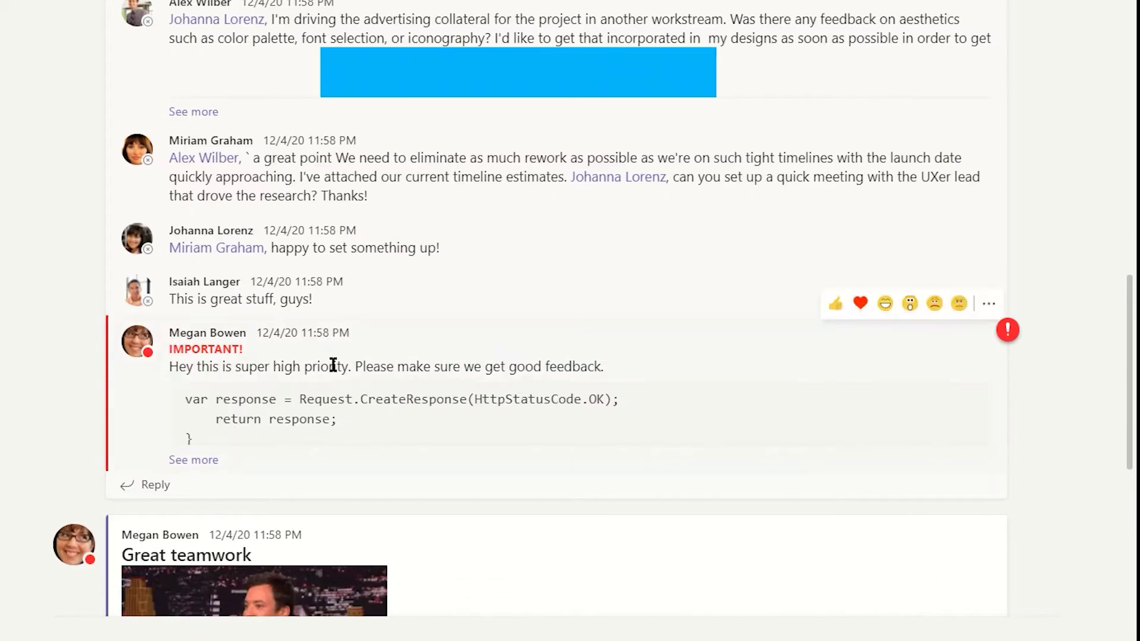
scroll(333, 364, up, 7)
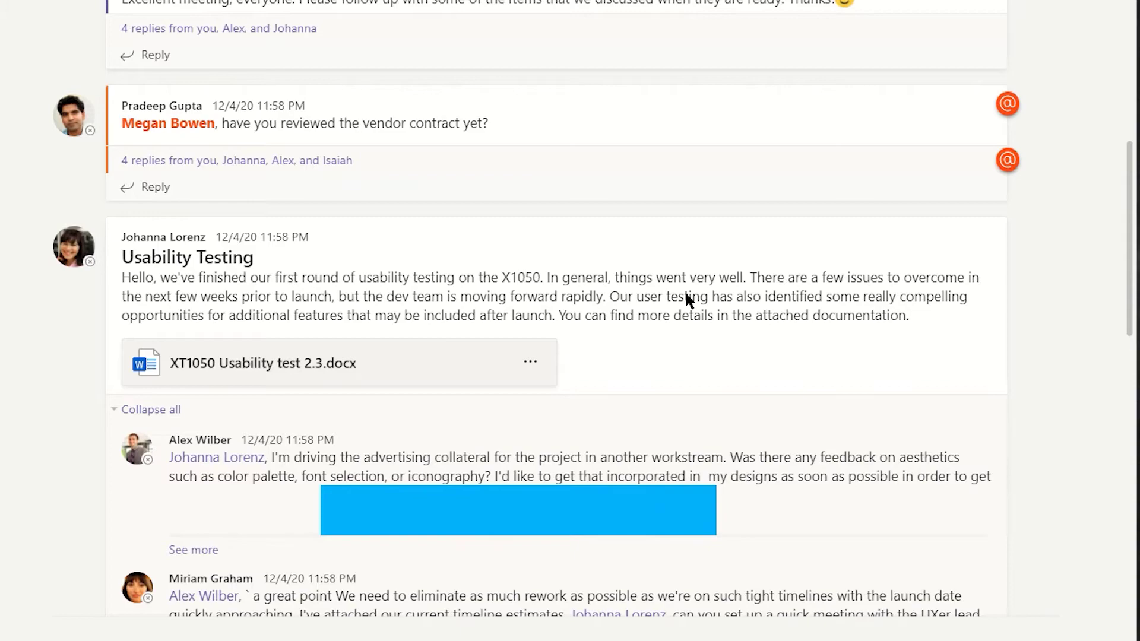
mouse_move(679, 265)
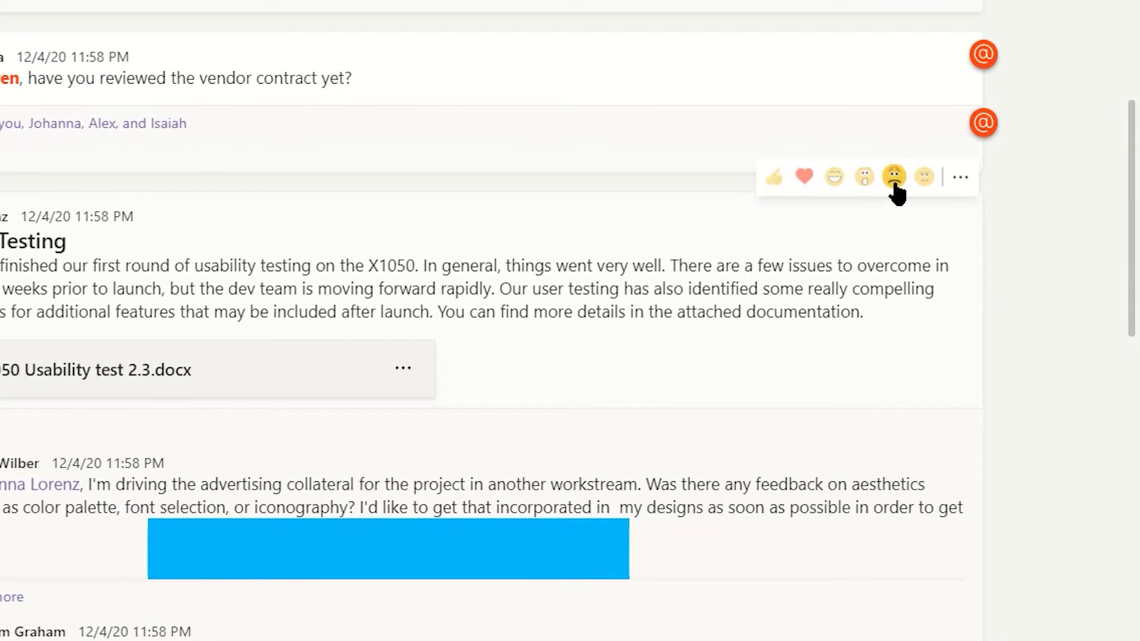
click(776, 179)
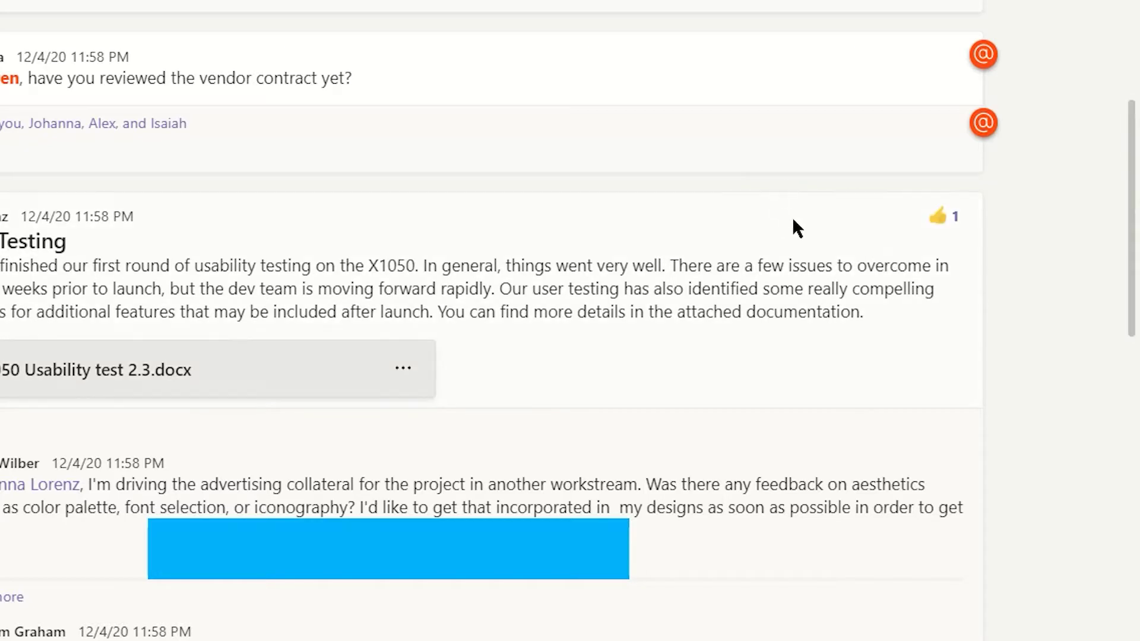
mouse_move(909, 223)
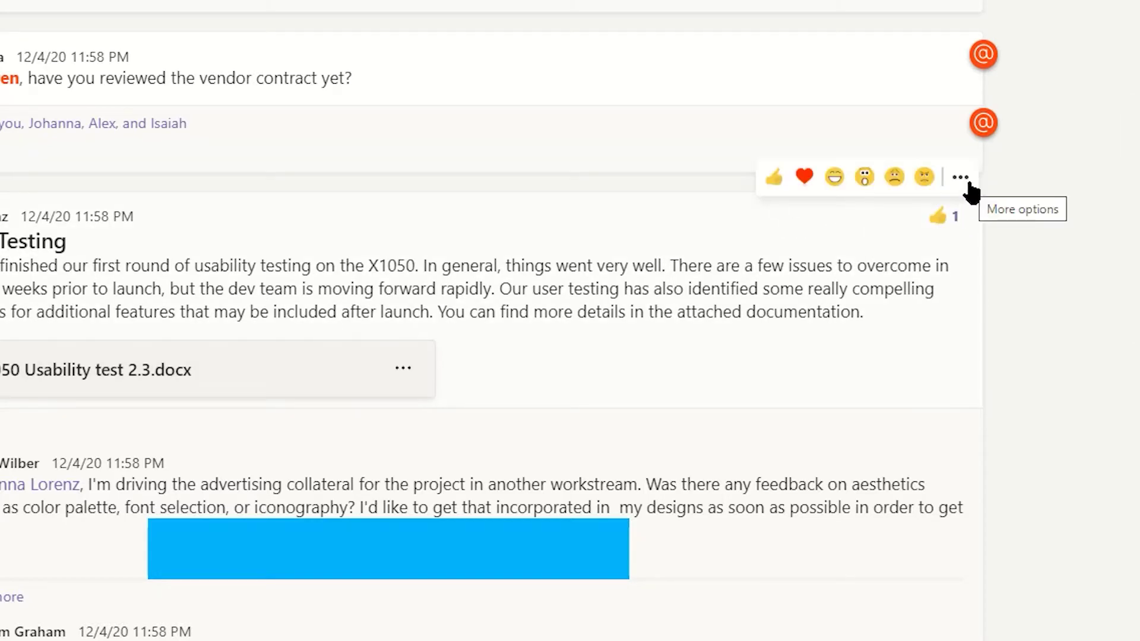
click(968, 189)
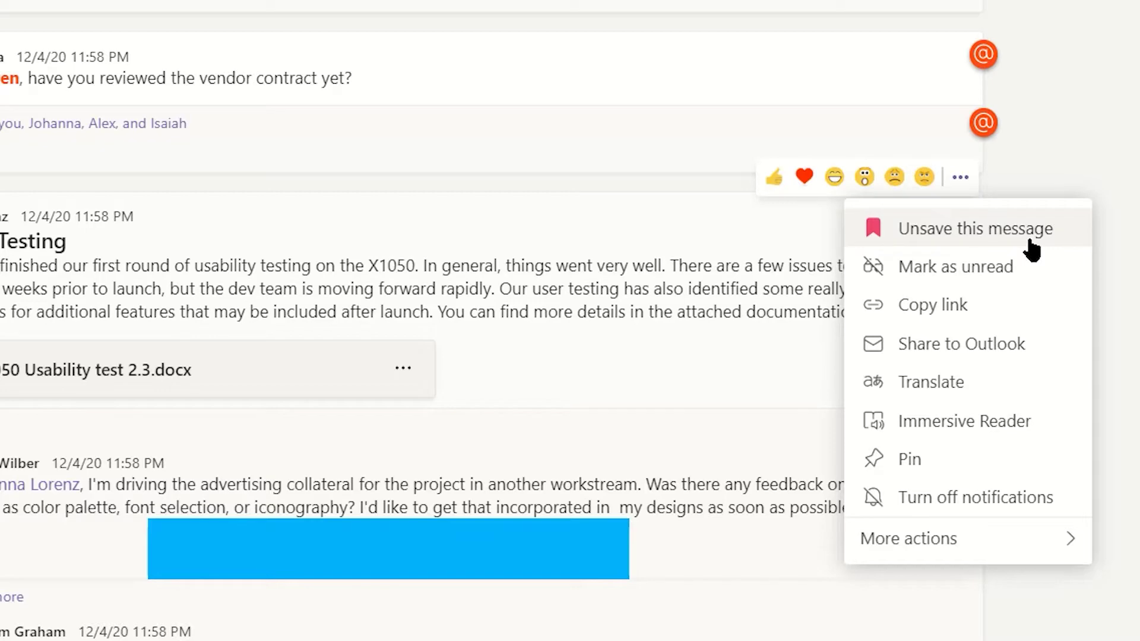
Mark the Usability Testing post unread, then copy its link from the Design channel
click(1033, 287)
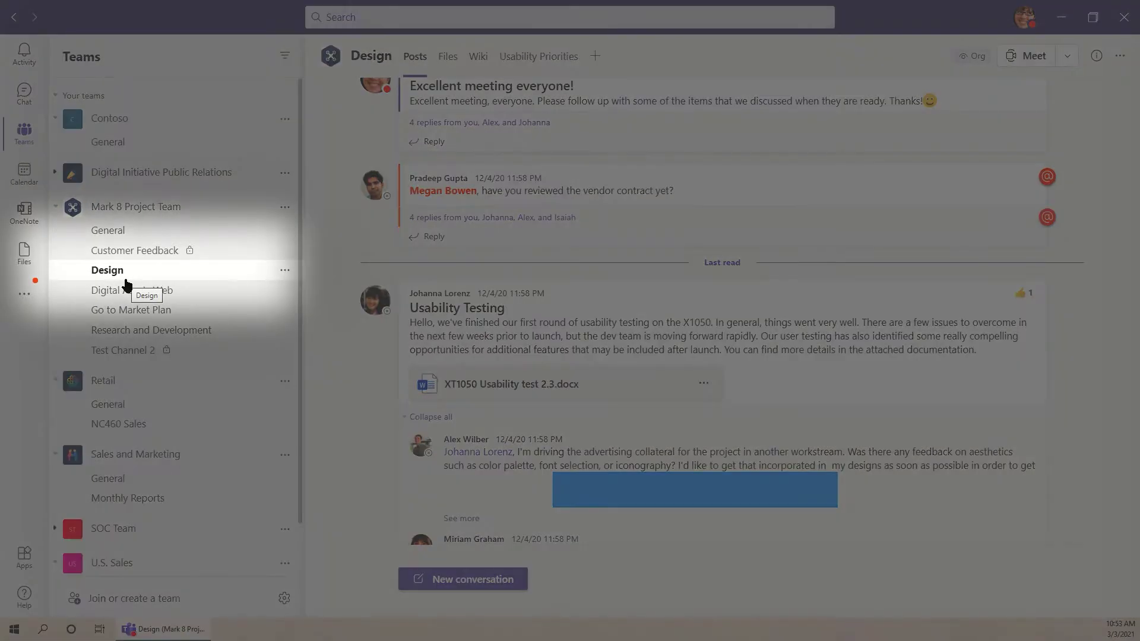
click(128, 292)
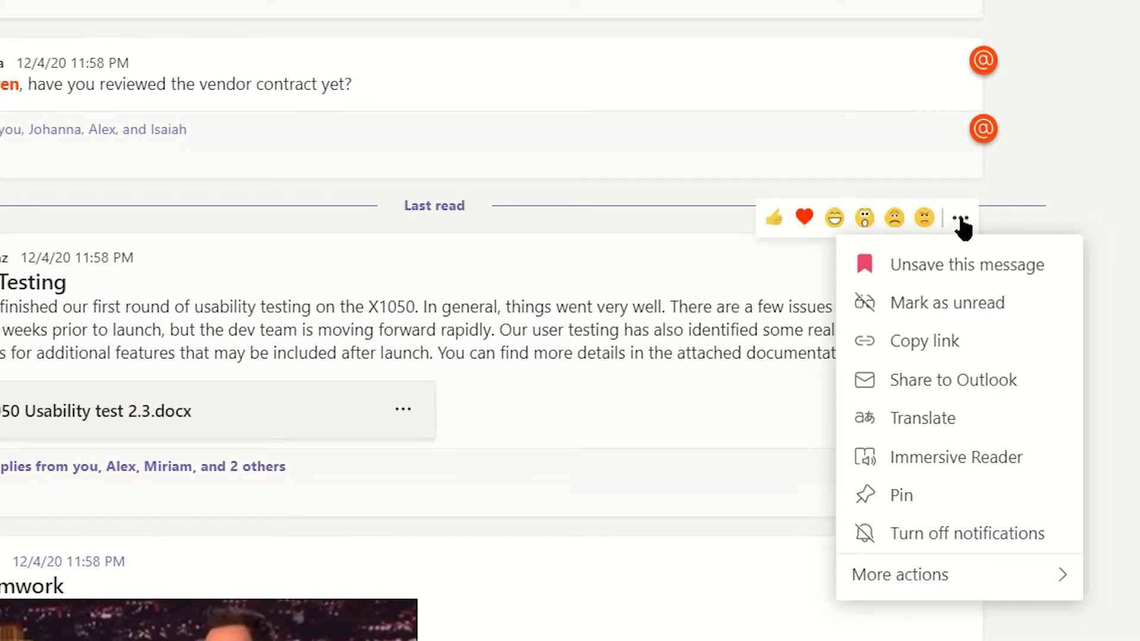
click(937, 351)
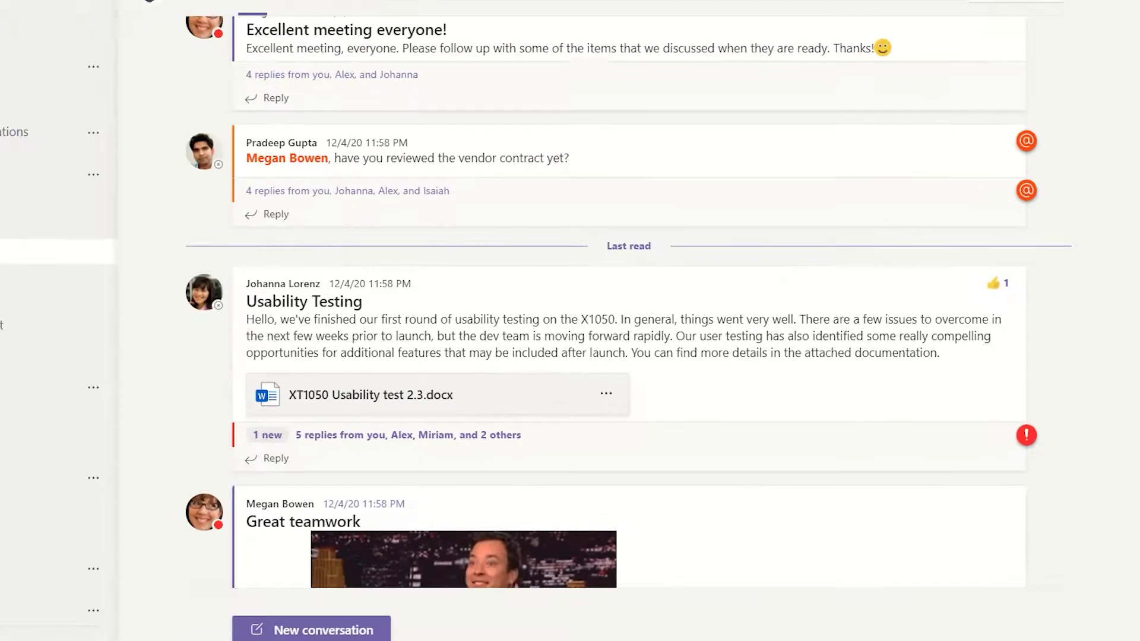
Paste and send the post link in the one-on-one chat, then follow it back
click(23, 95)
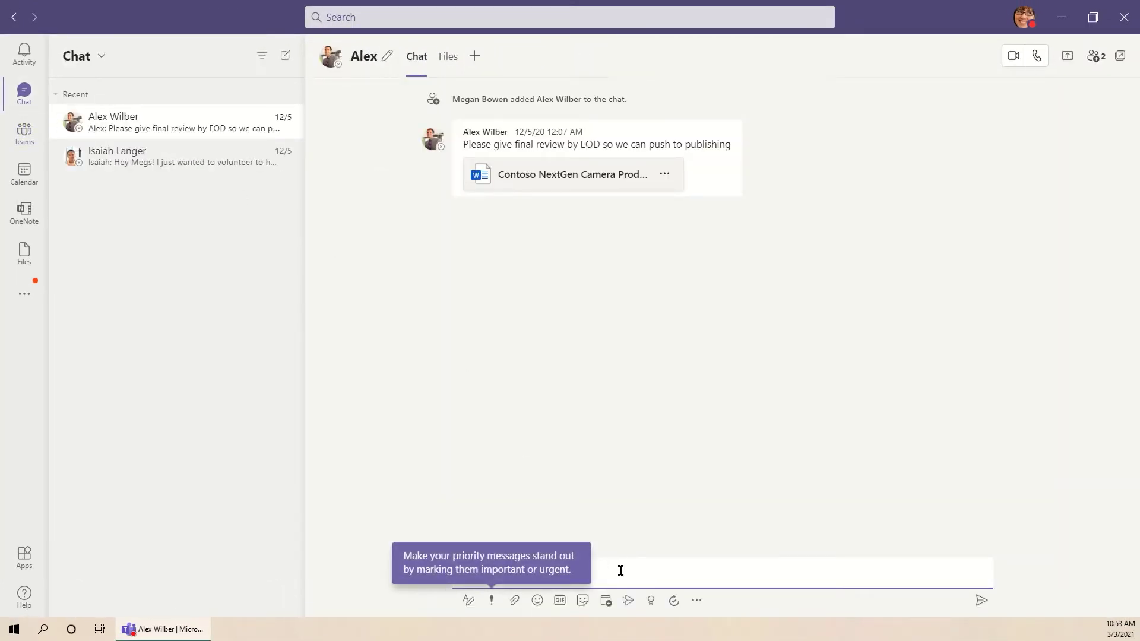
key(ctrl+v)
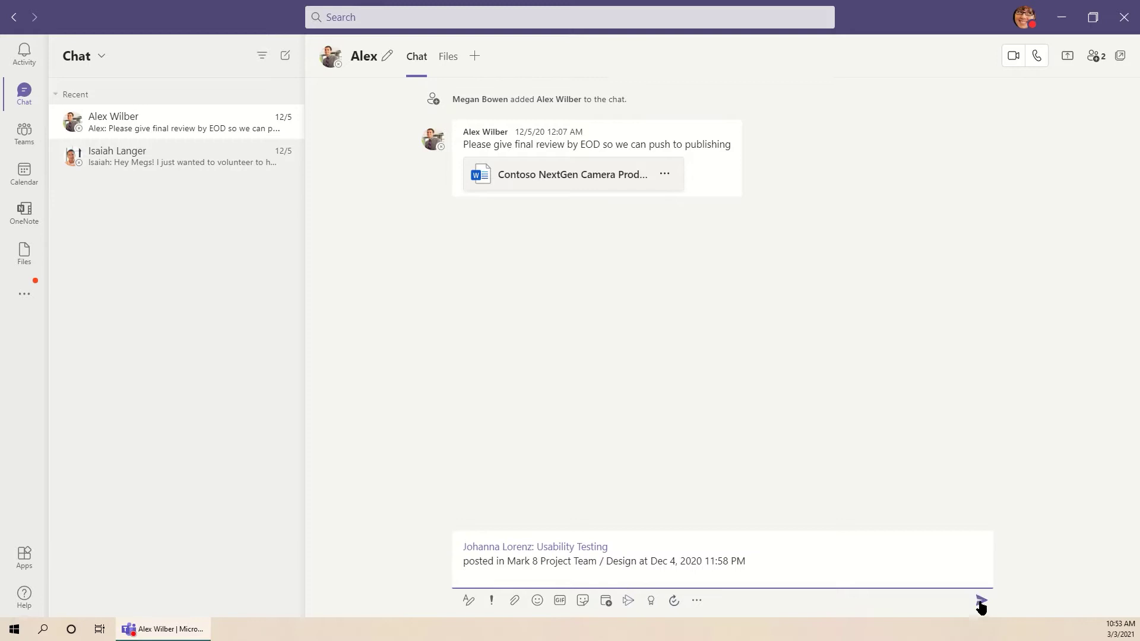
click(981, 602)
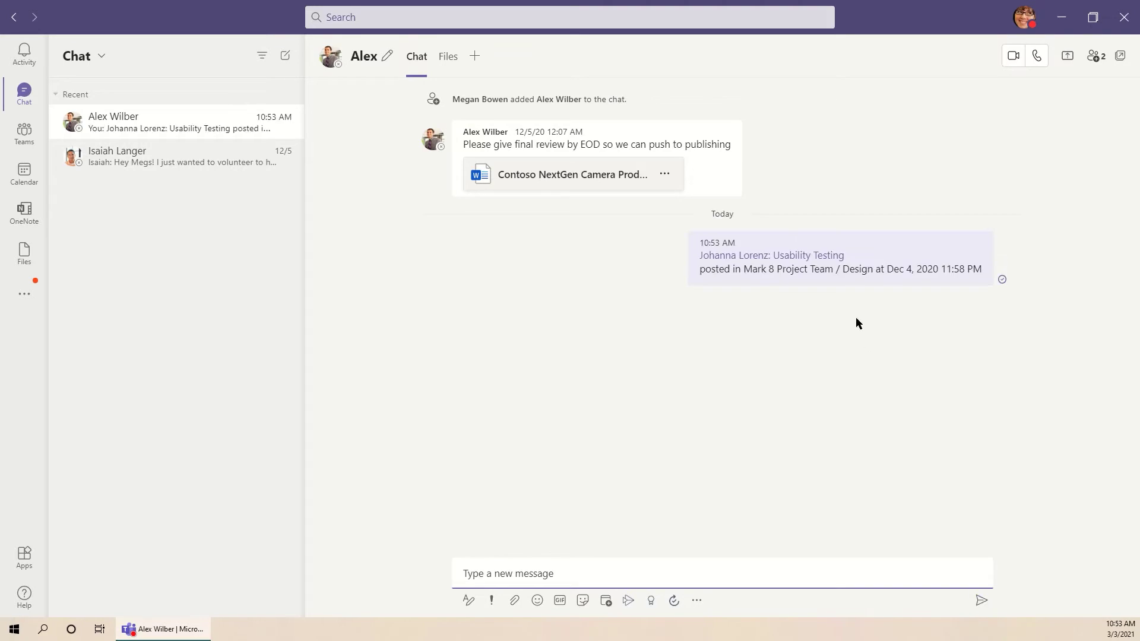
click(808, 262)
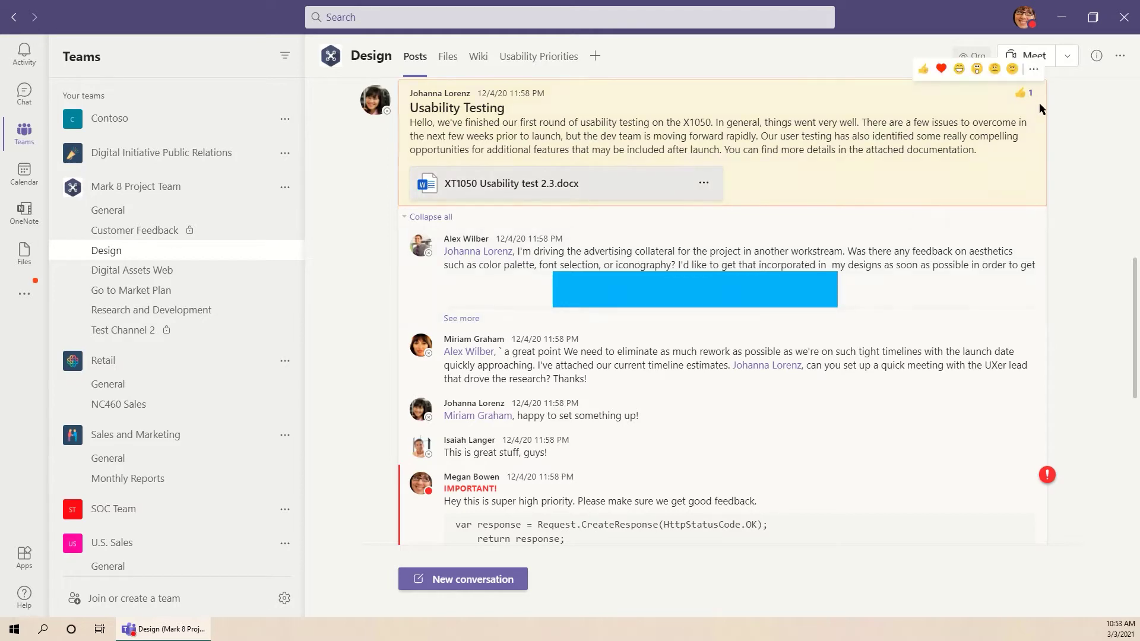
Share the Usability Testing post to Outlook and glance at the attachment options
click(1031, 70)
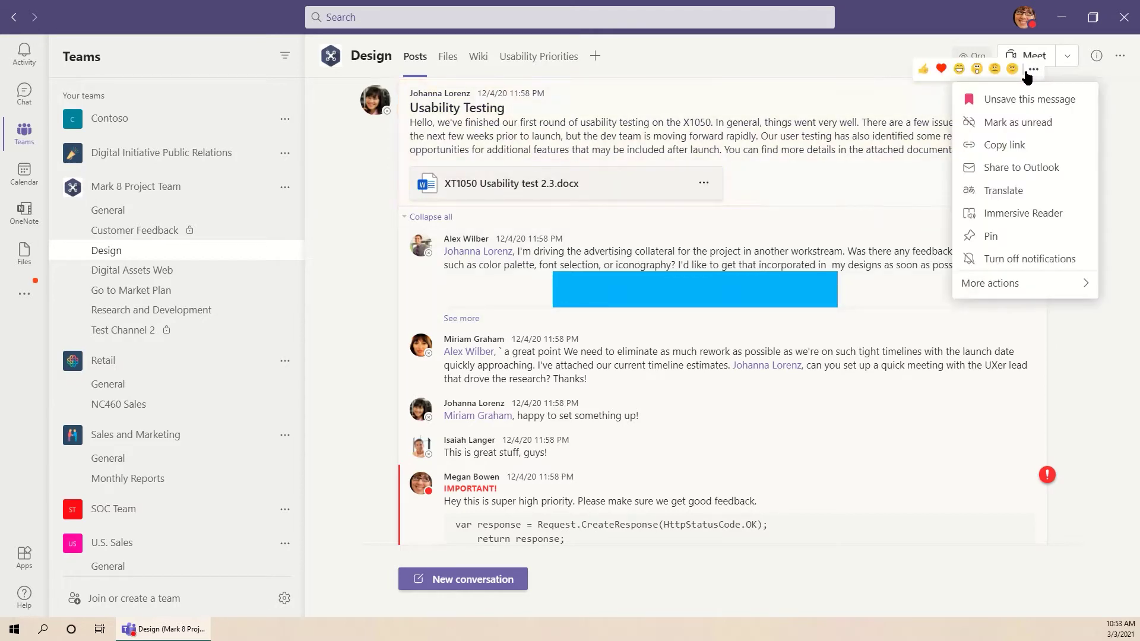
click(1026, 167)
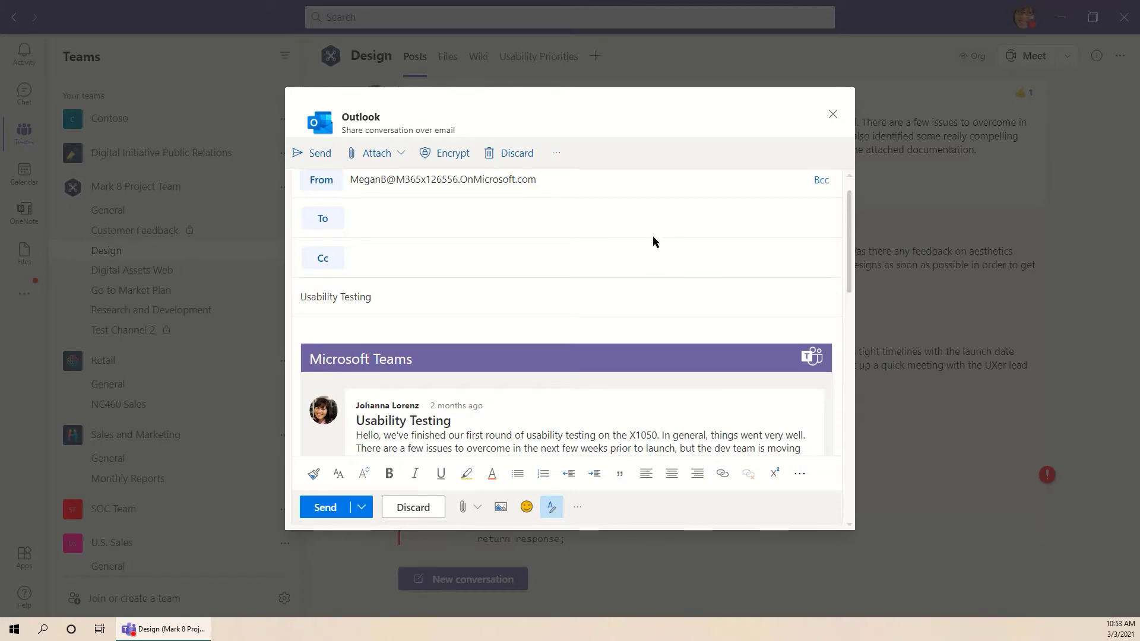
click(396, 154)
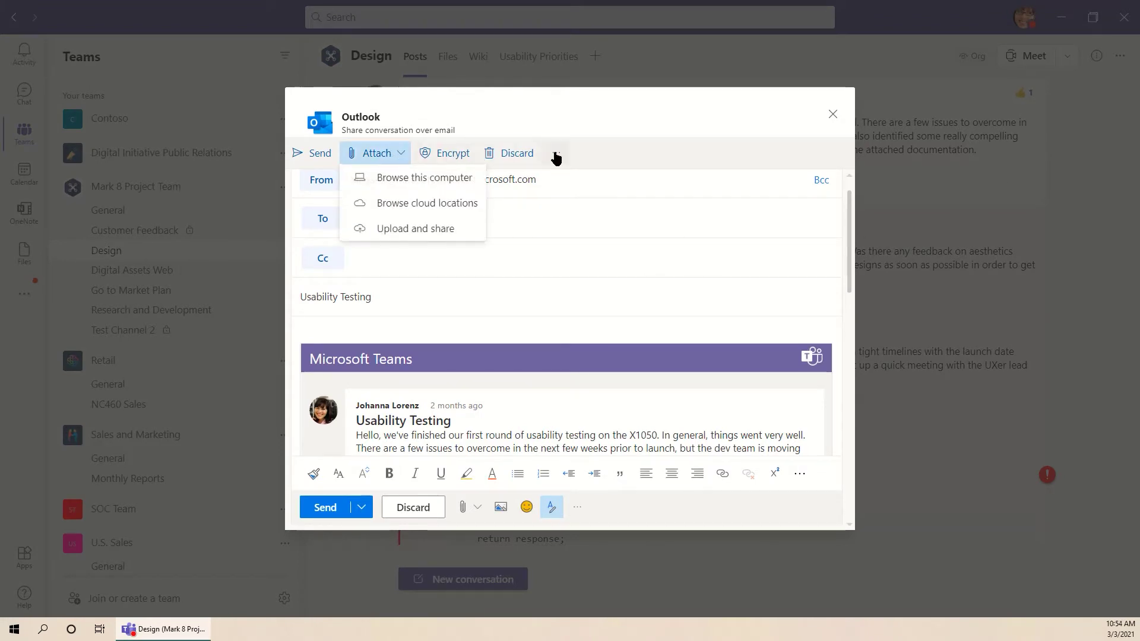
click(598, 153)
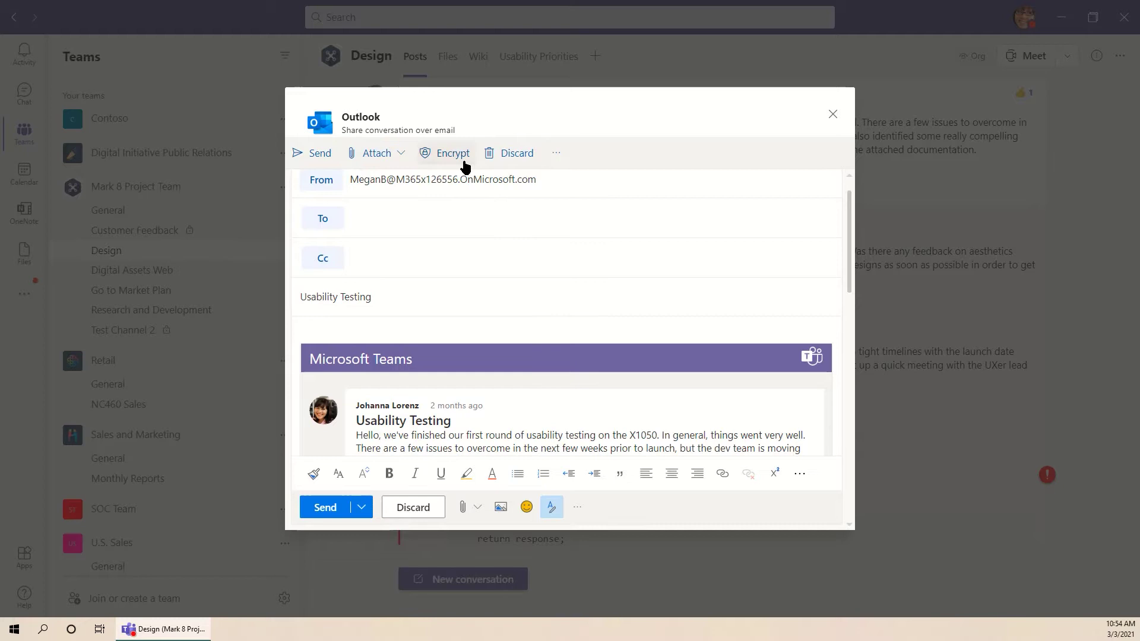
Address the email to one colleague and Cc another found by typing 'Ne'
click(454, 220)
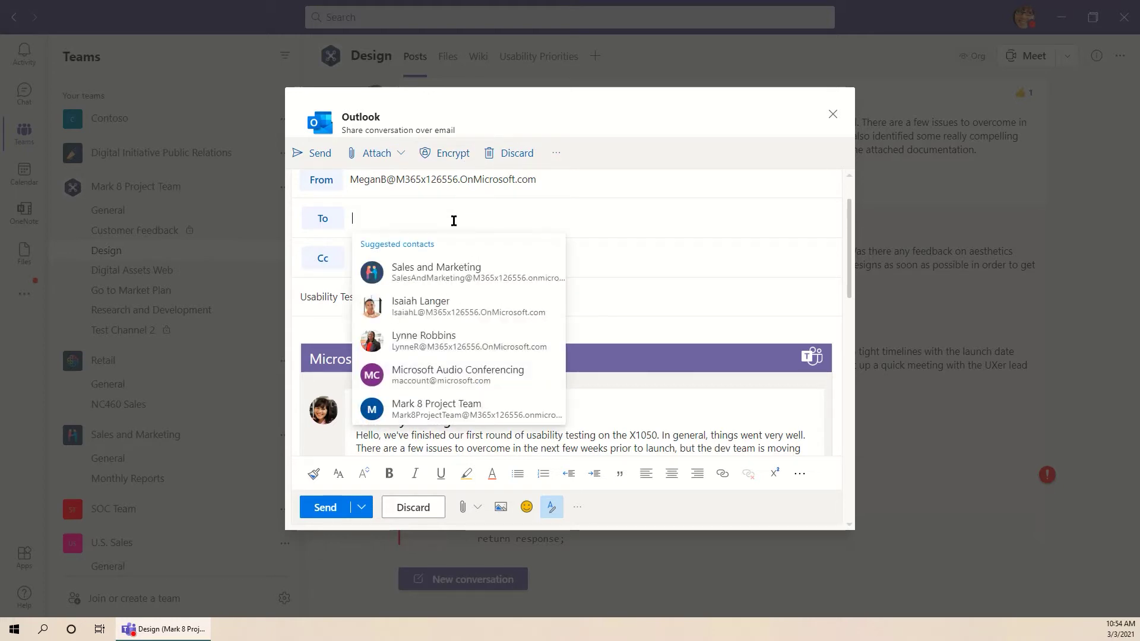
click(441, 307)
click(448, 260)
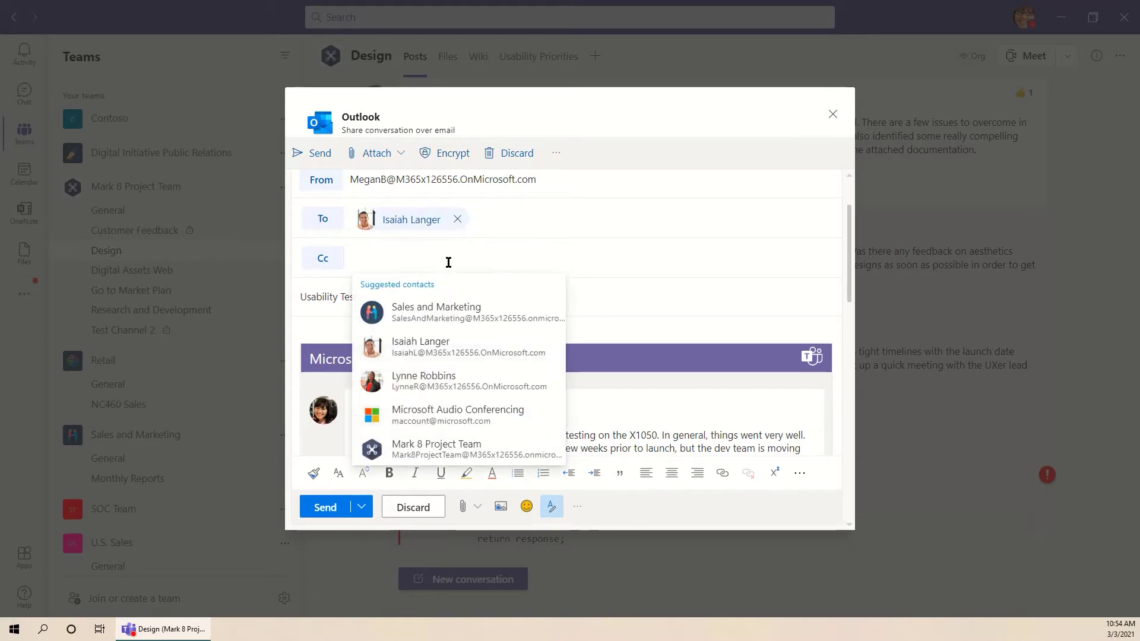
text(Nesto)
click(462, 289)
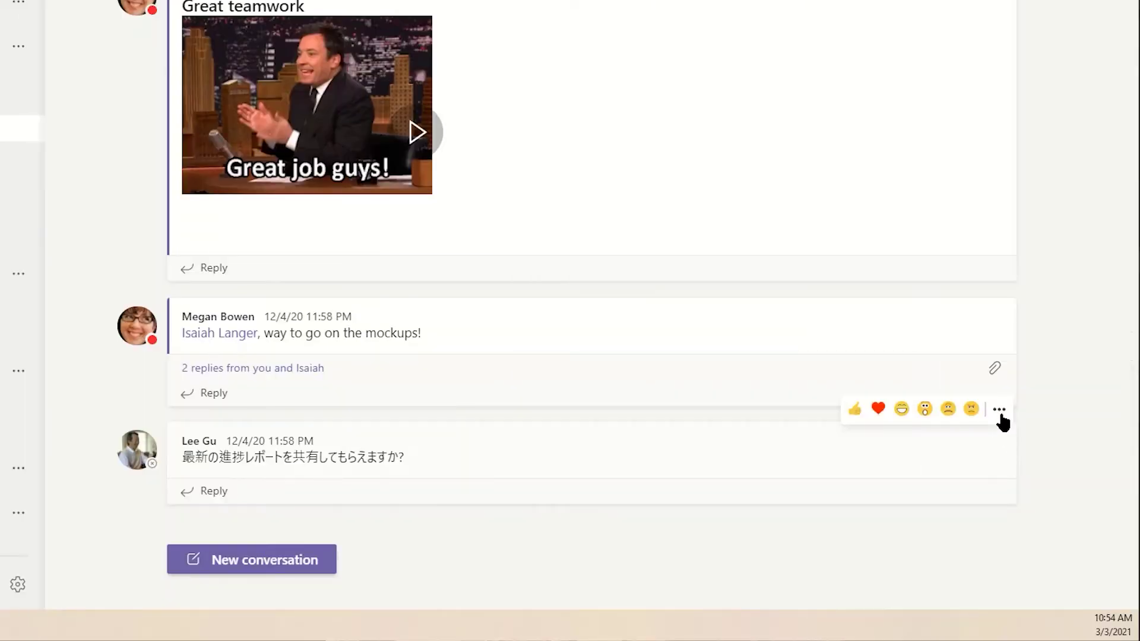
click(1000, 411)
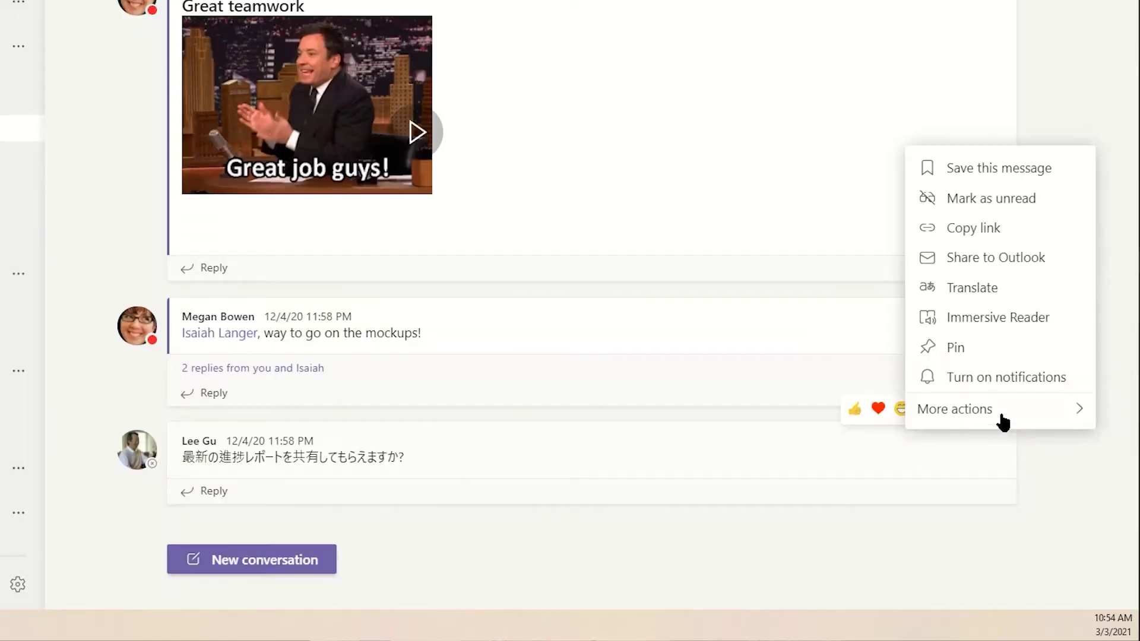
click(1003, 301)
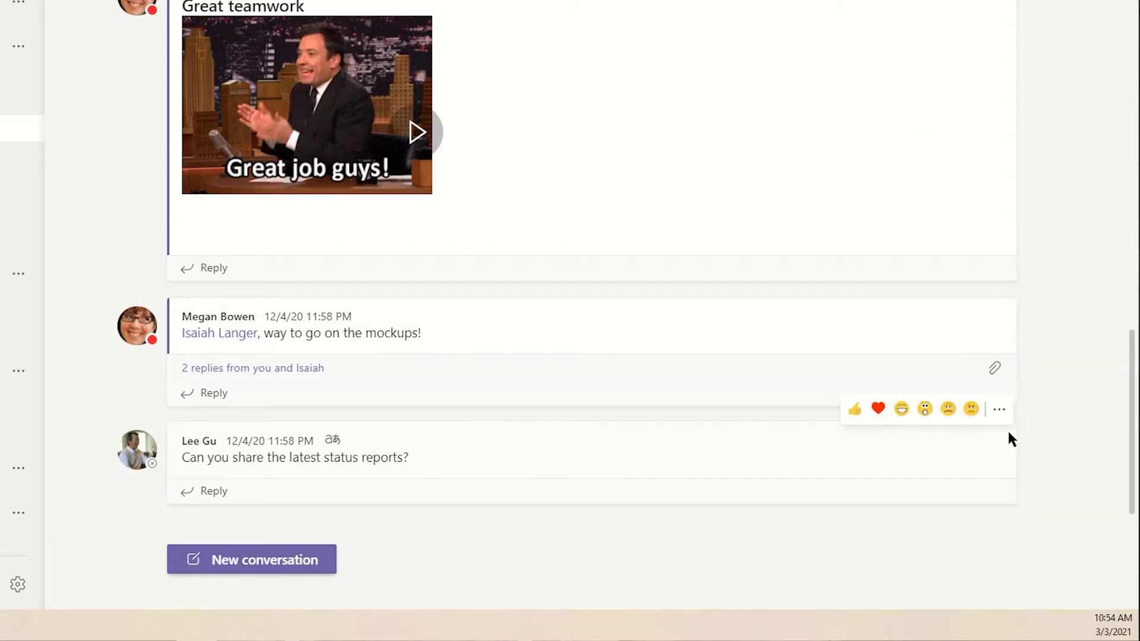
click(1010, 412)
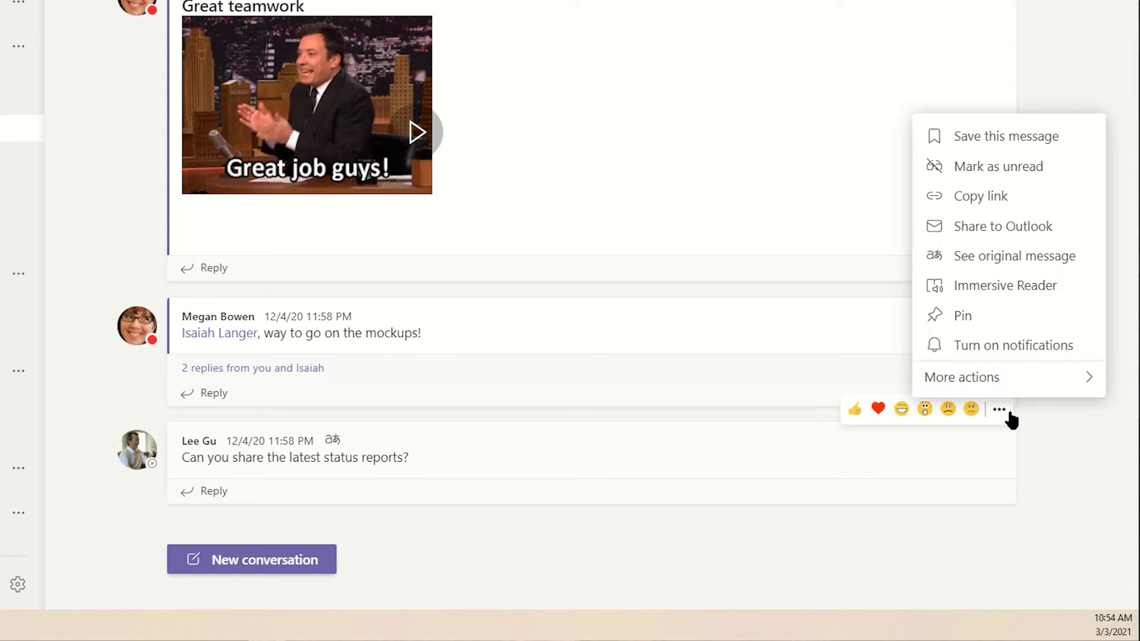
click(1017, 274)
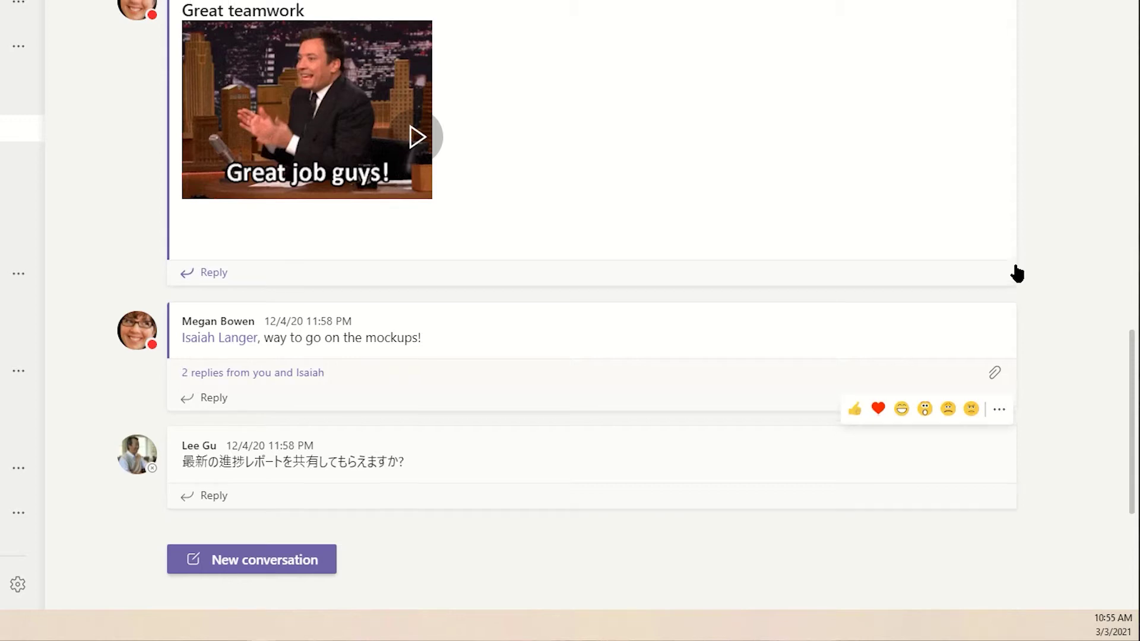
scroll(1016, 264, up, 15)
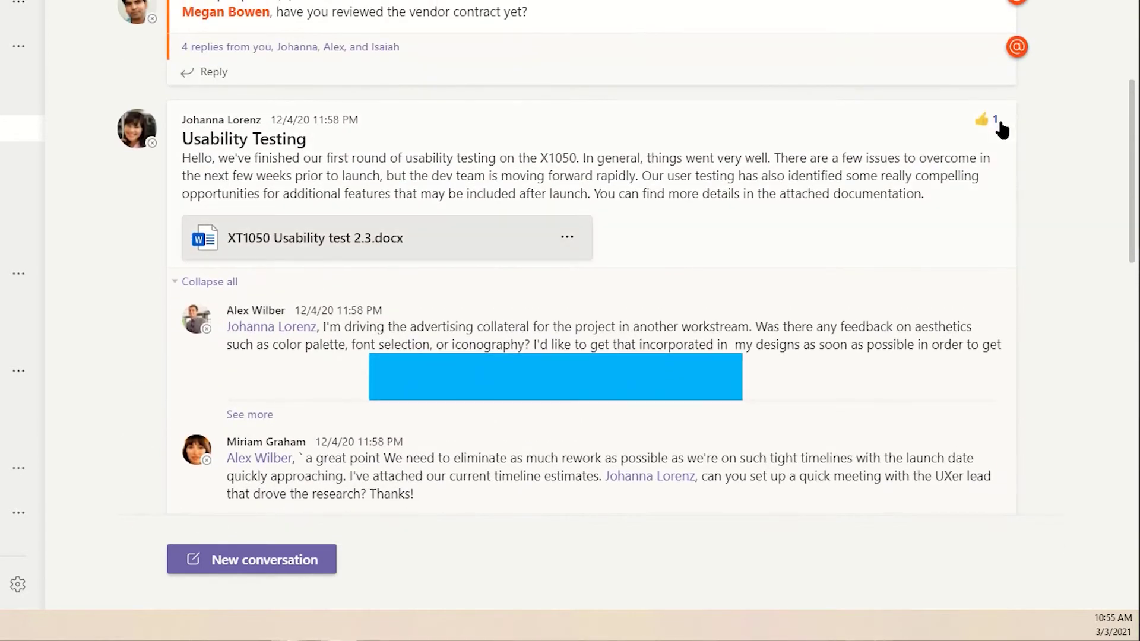
Open the Usability Testing post in Immersive Reader and check its voice settings
mouse_move(998, 169)
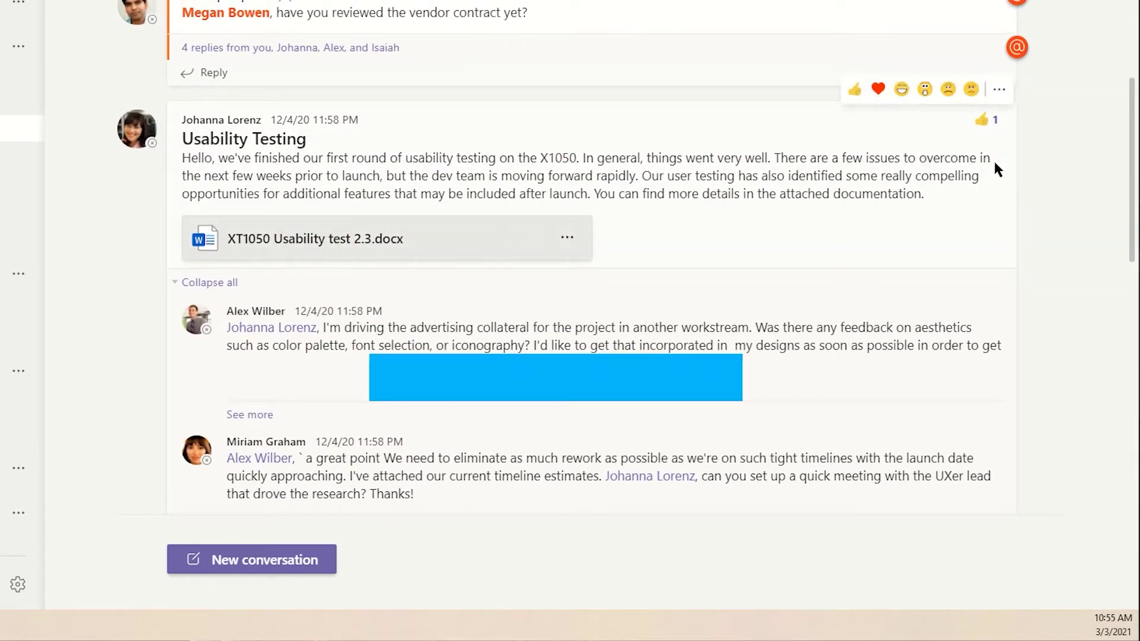
click(999, 89)
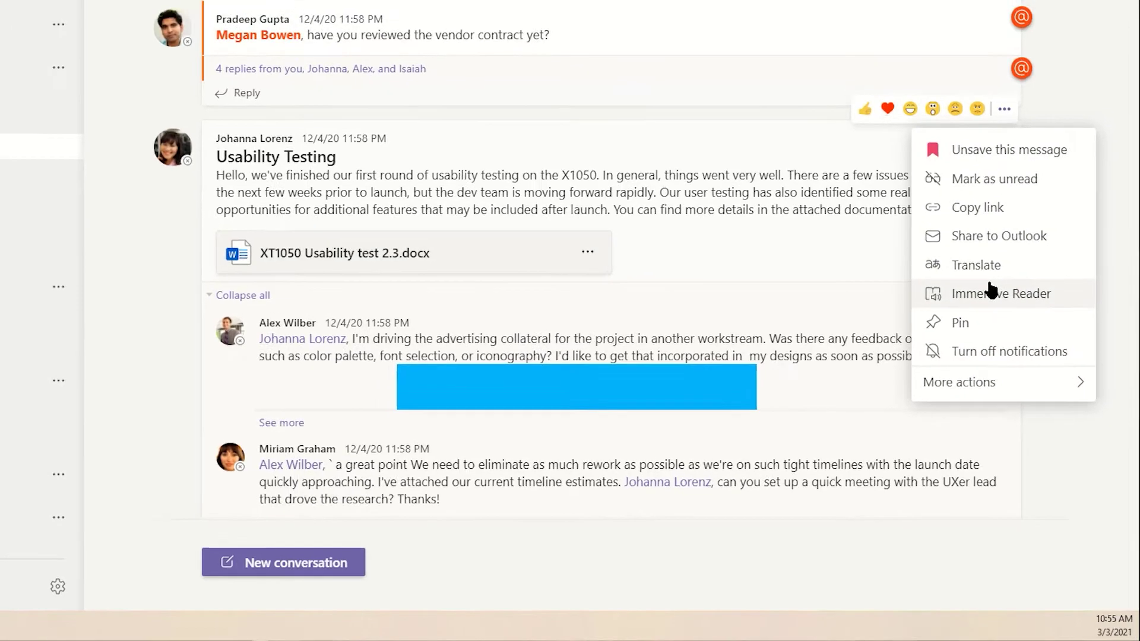
click(986, 277)
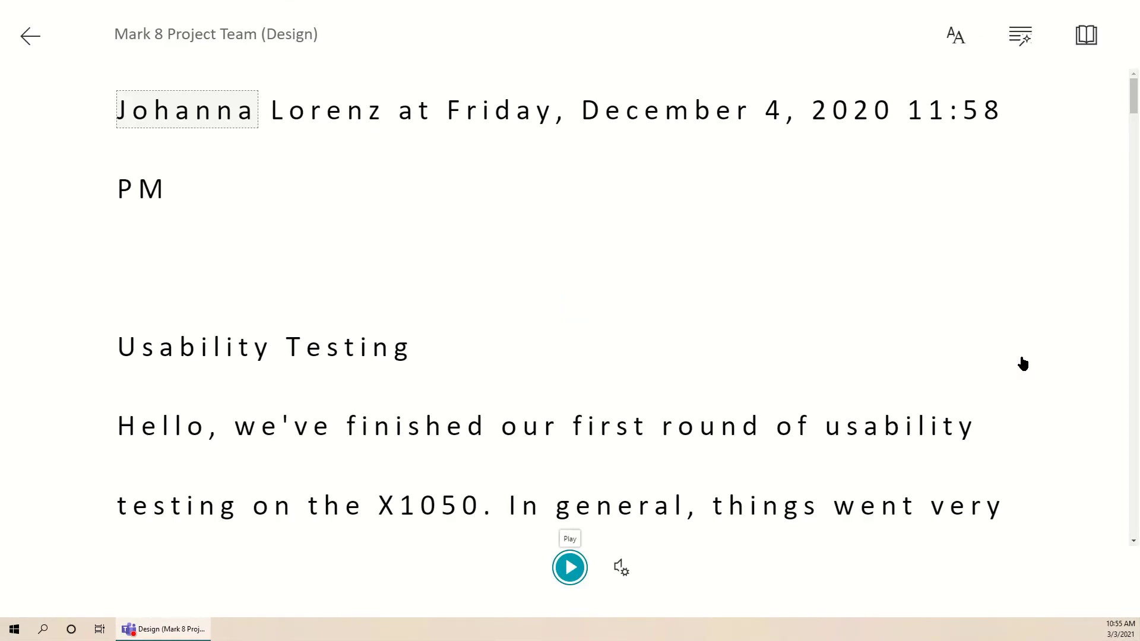
click(621, 574)
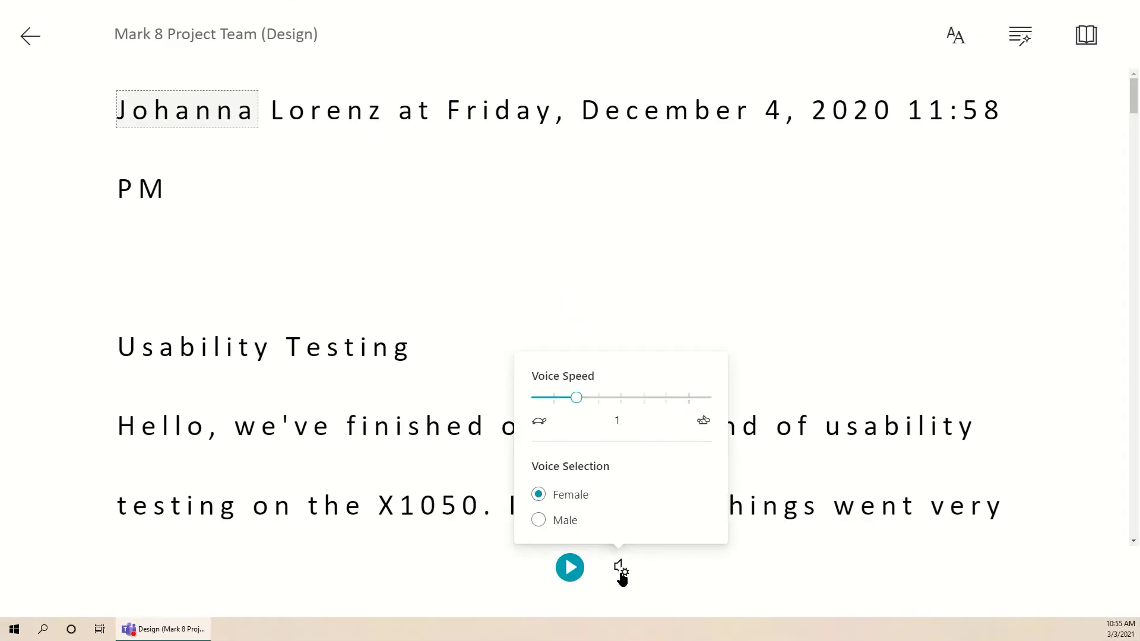
click(771, 490)
Set the reader text to size 36 in Sitka and highlight nouns
click(959, 43)
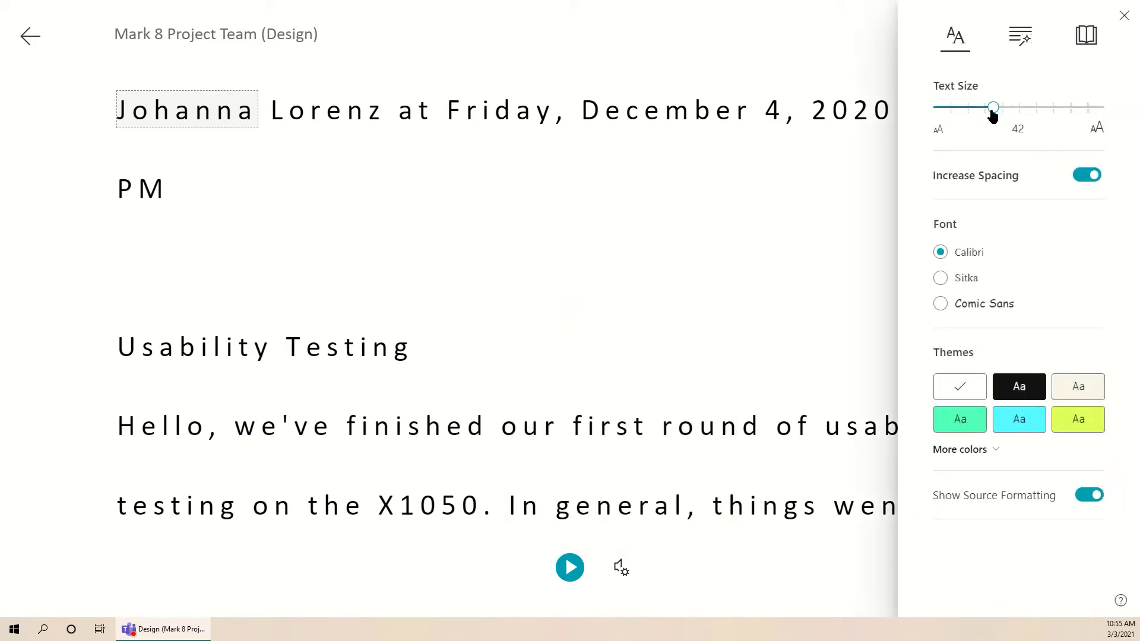
drag(993, 116, 983, 116)
click(969, 282)
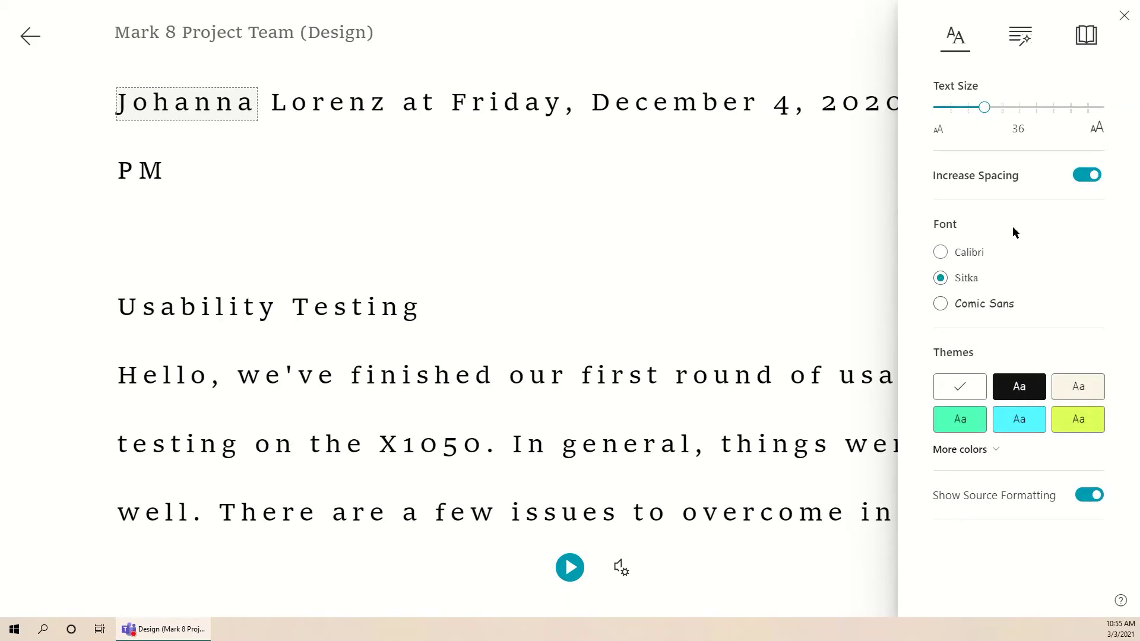
click(1022, 38)
click(1092, 169)
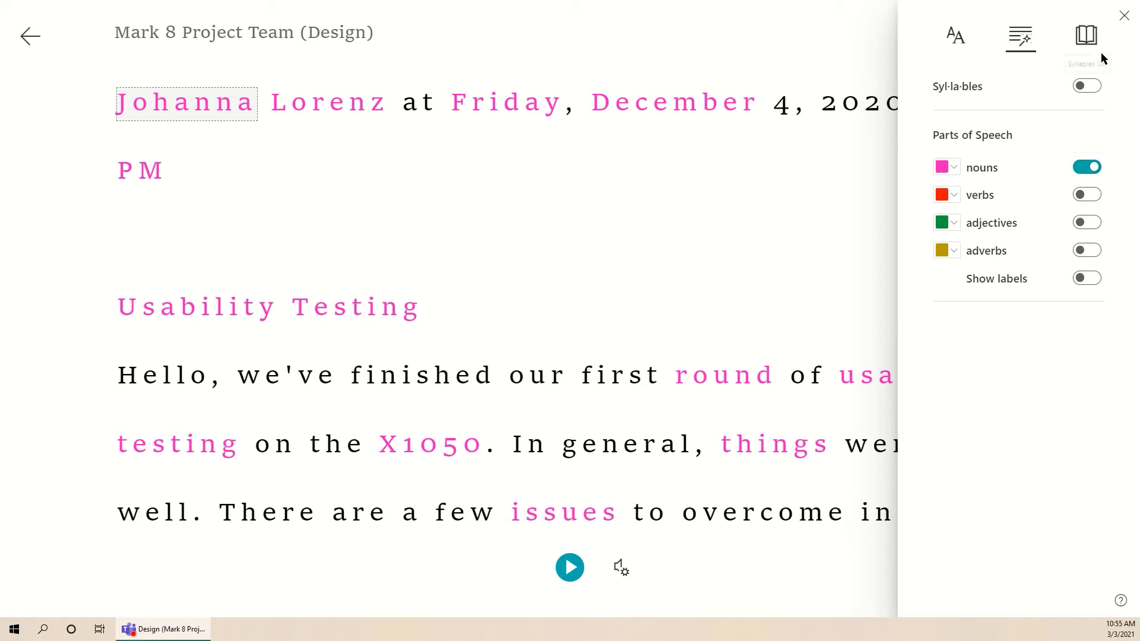
Turn on Line Focus in the reading preferences, leaving translation language unchanged
click(1087, 36)
click(1077, 124)
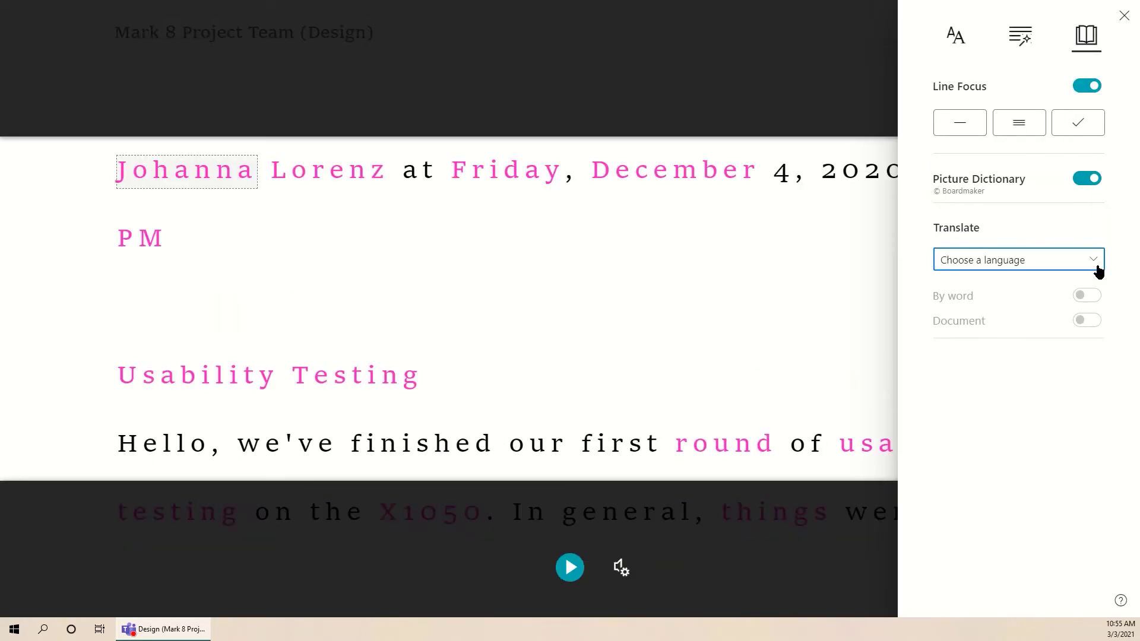
click(1082, 255)
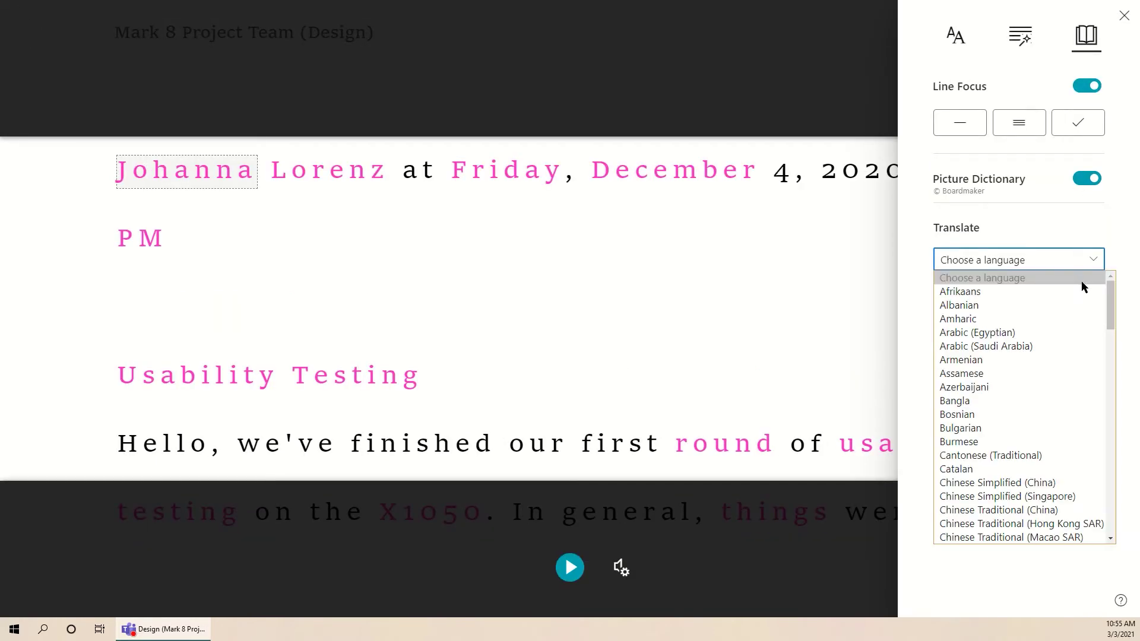
click(1088, 262)
click(882, 265)
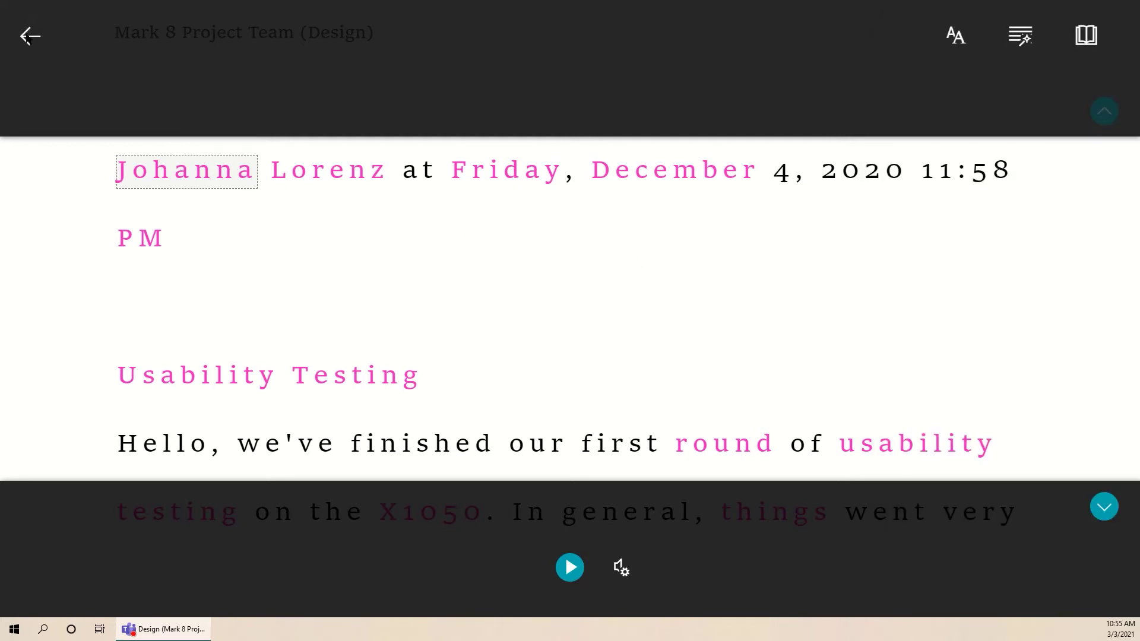
Exit Immersive Reader and turn off notifications for the Usability Testing post
click(42, 50)
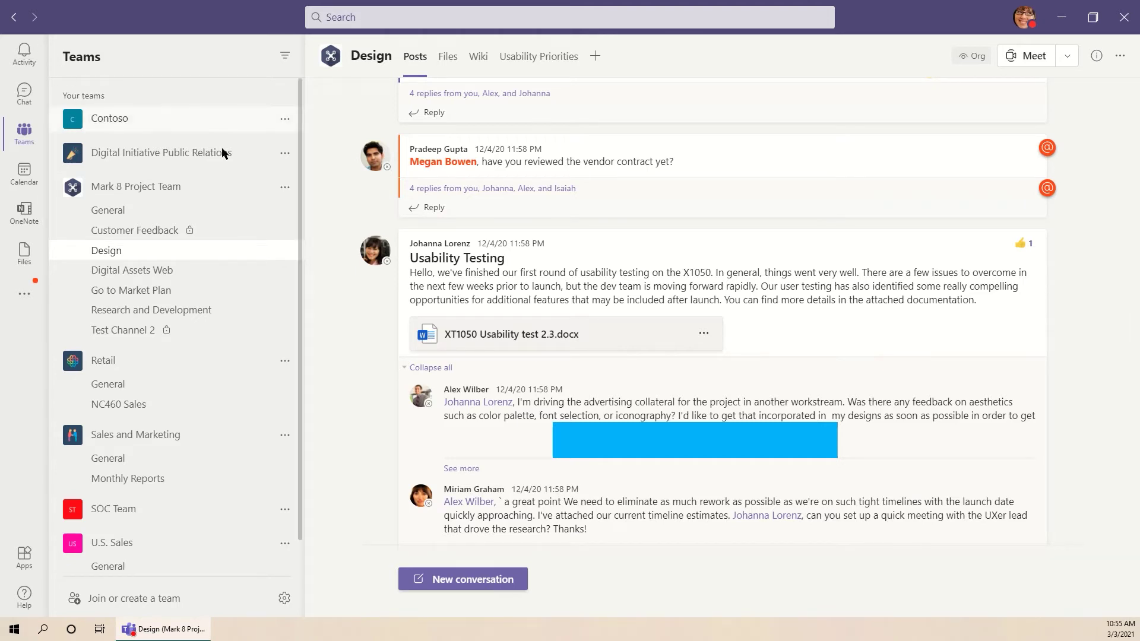
click(1034, 222)
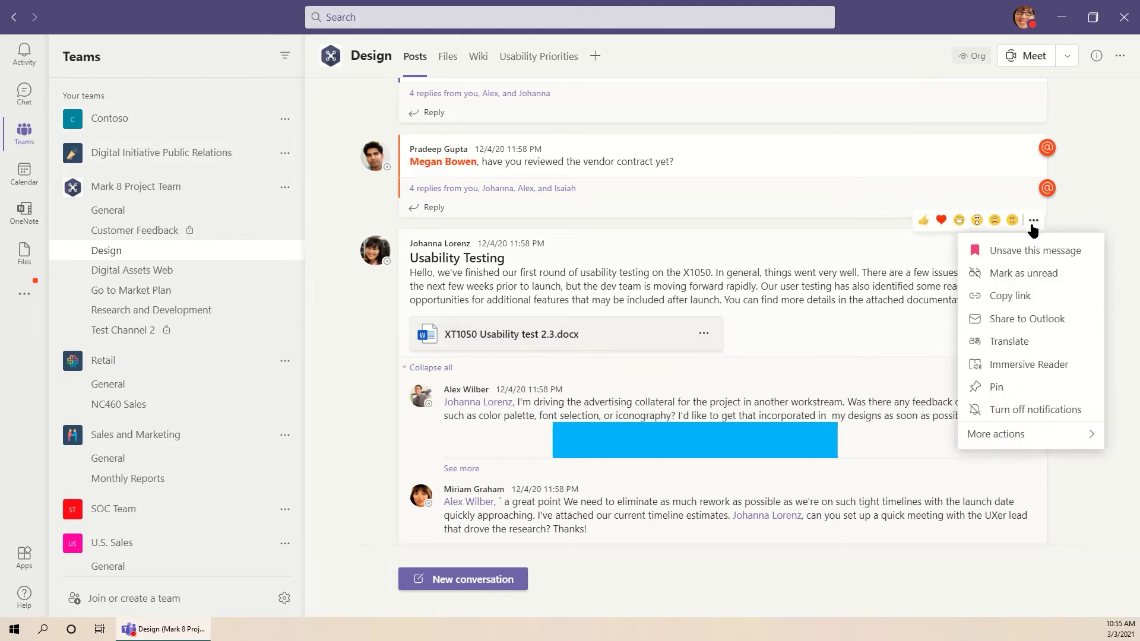
click(1032, 413)
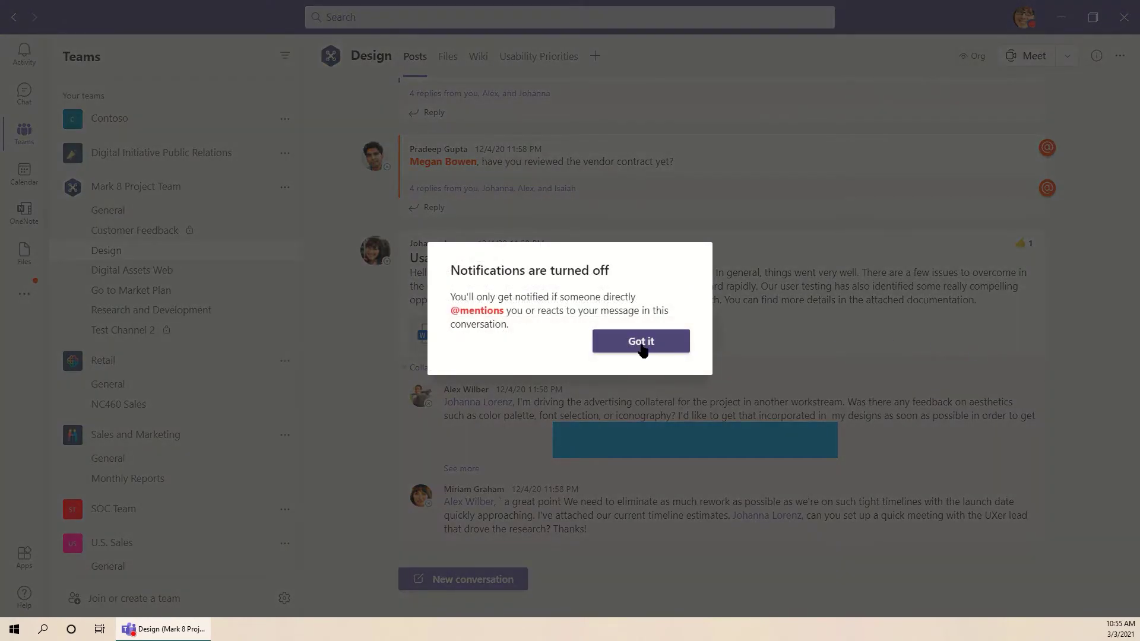
click(643, 349)
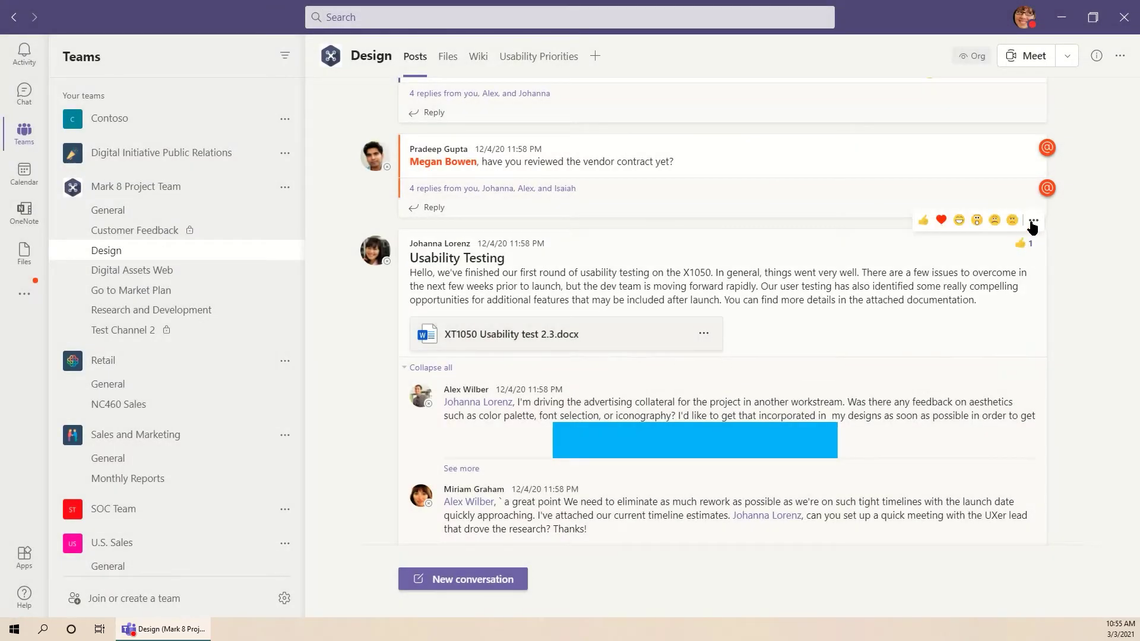
Turn notifications for the Usability Testing post back on
click(1032, 225)
click(1039, 409)
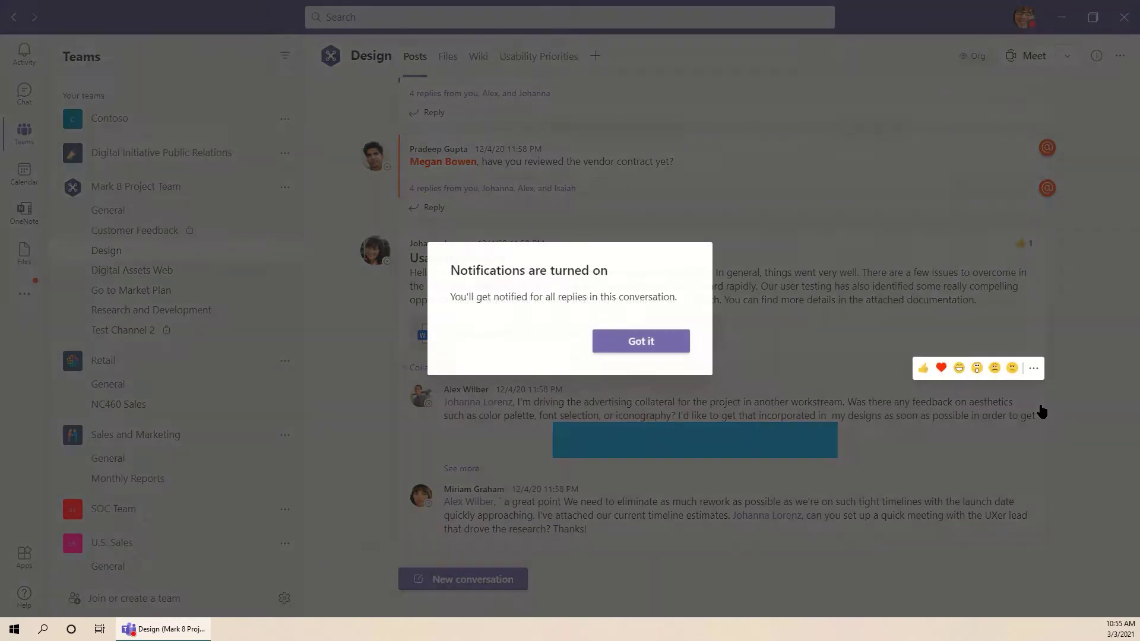
click(641, 348)
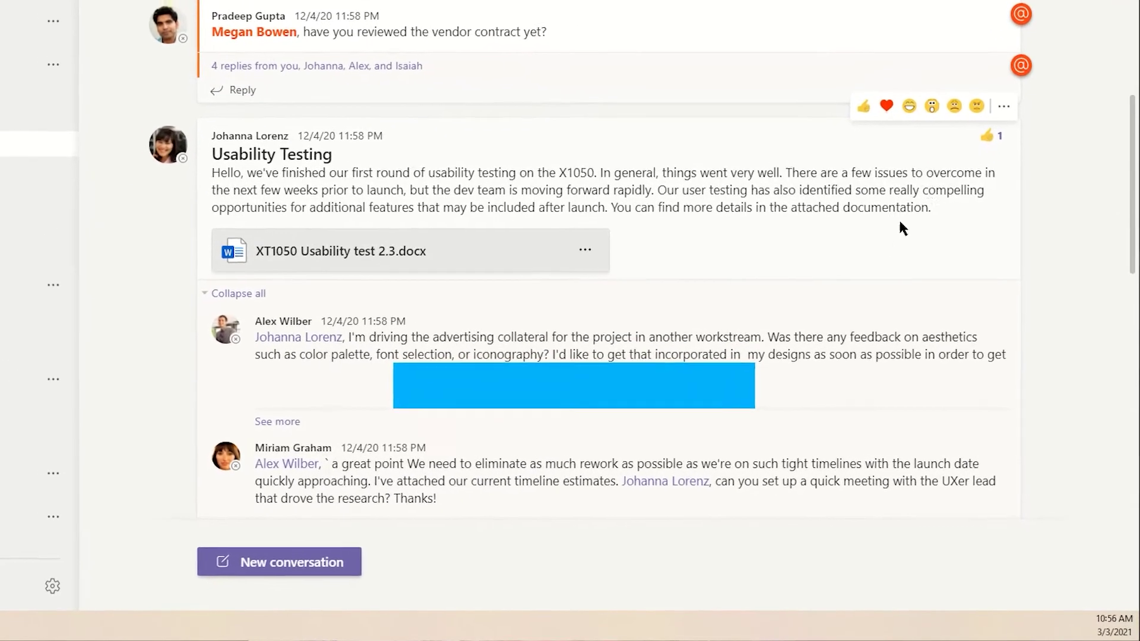
Show the post's More actions list with poll, work item, issue and Polly options
click(1004, 106)
mouse_move(1008, 373)
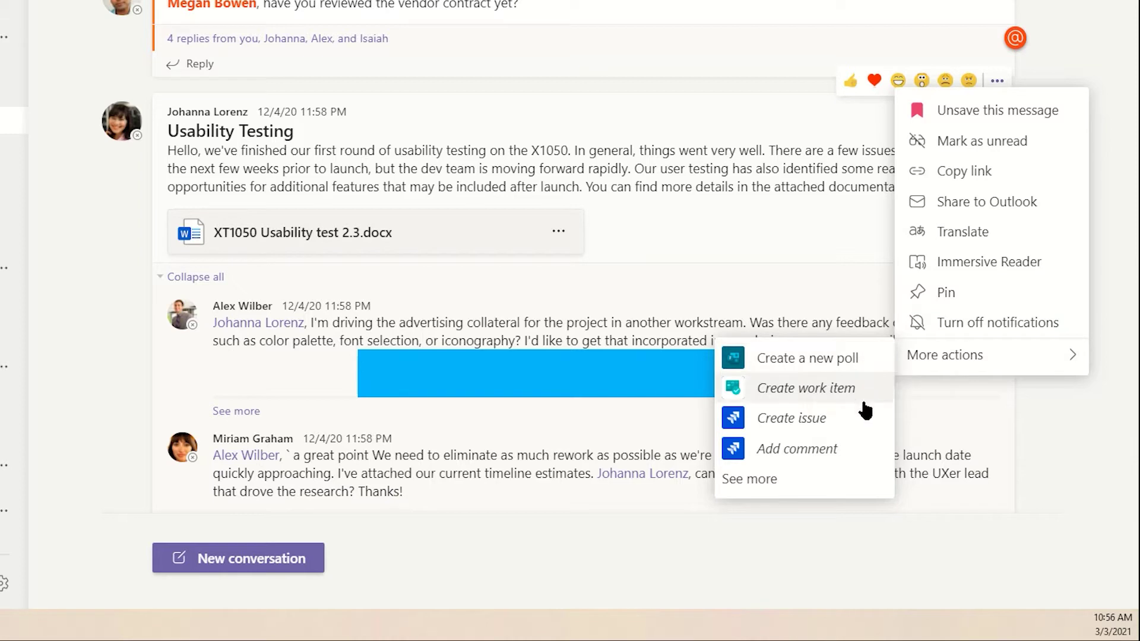
click(856, 478)
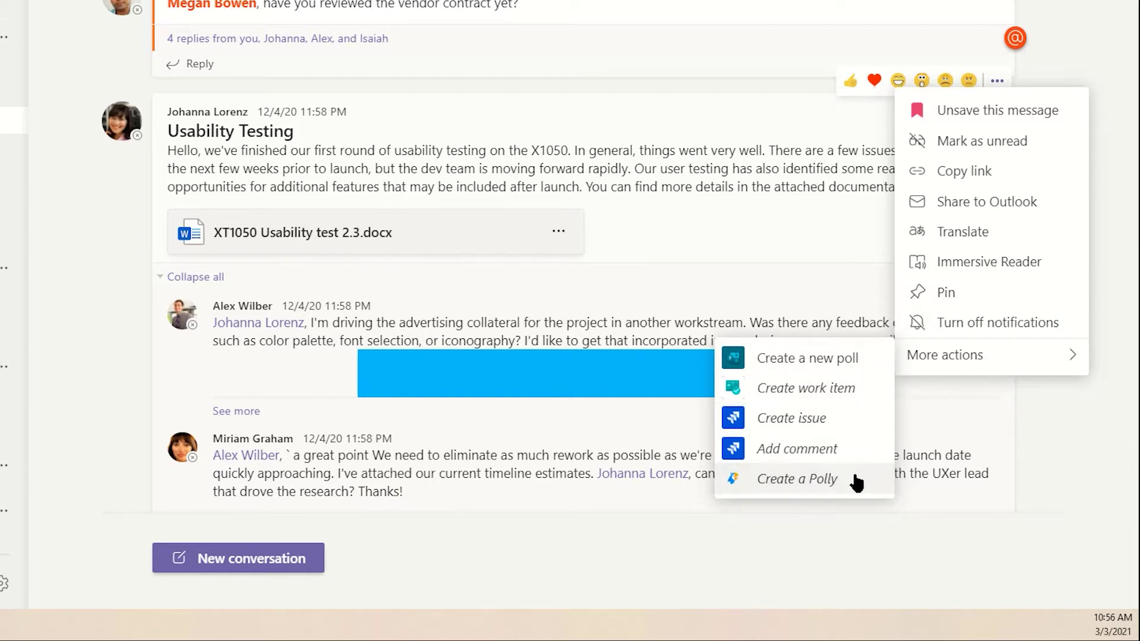
Pin the Usability Testing post for everyone in the Design channel
click(1008, 306)
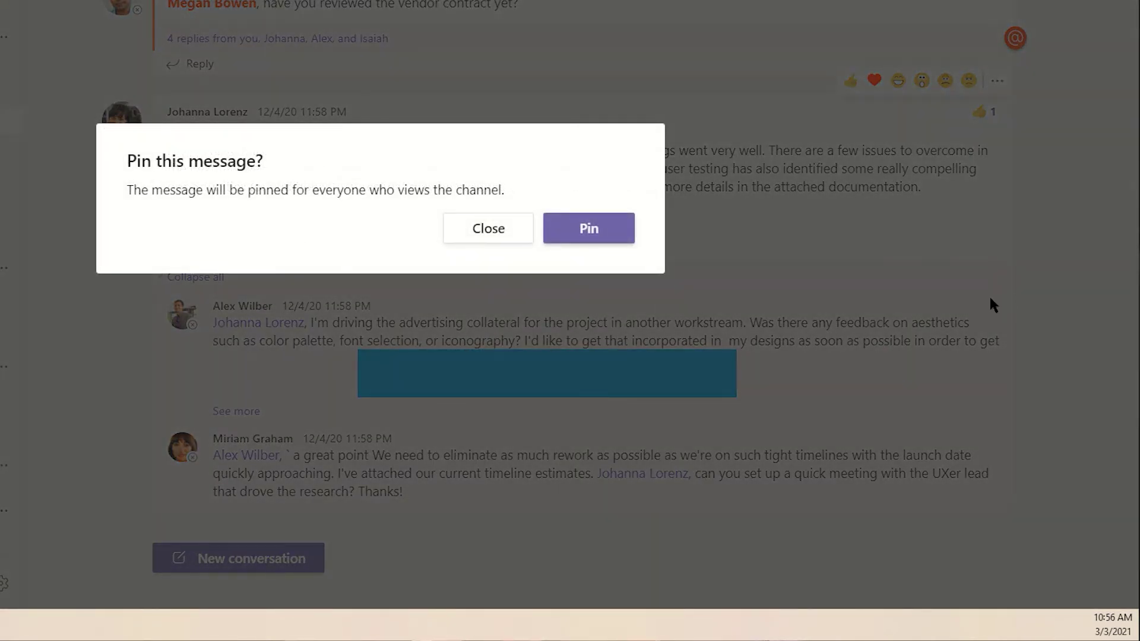
click(587, 244)
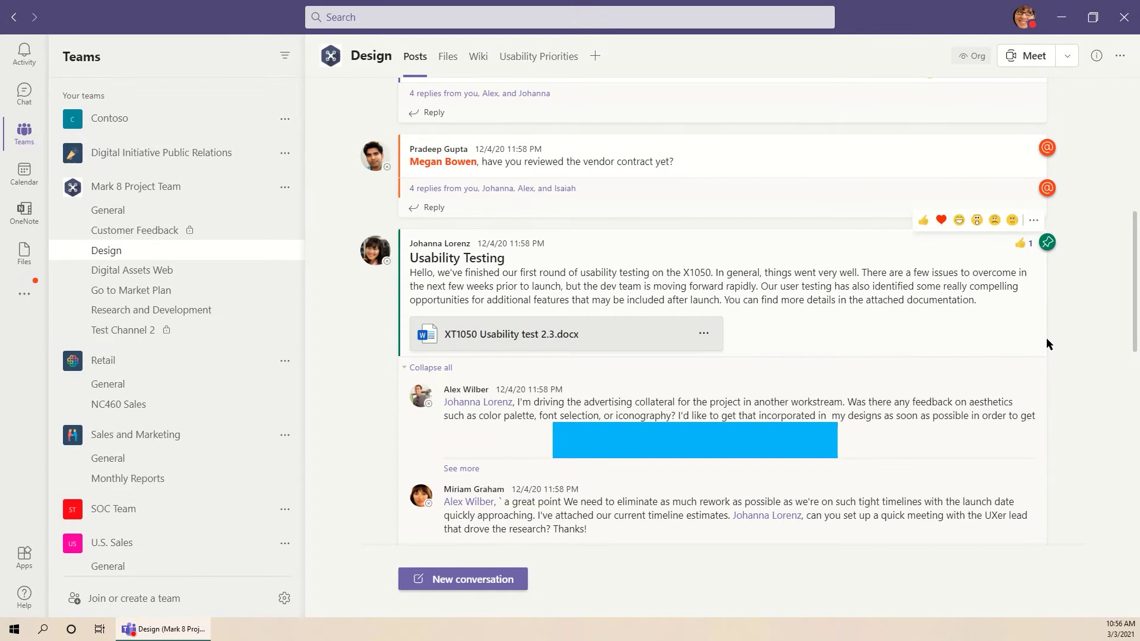
Open the Design channel info, view its Pinned posts list, and return to the info panel
click(1097, 57)
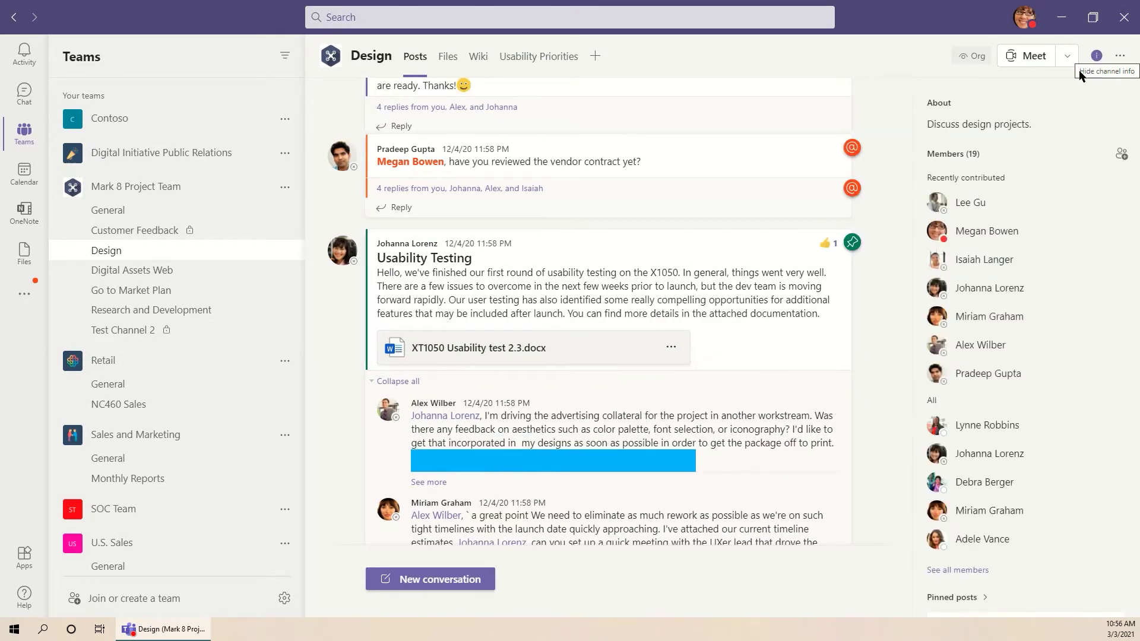
scroll(1010, 319, down, 1)
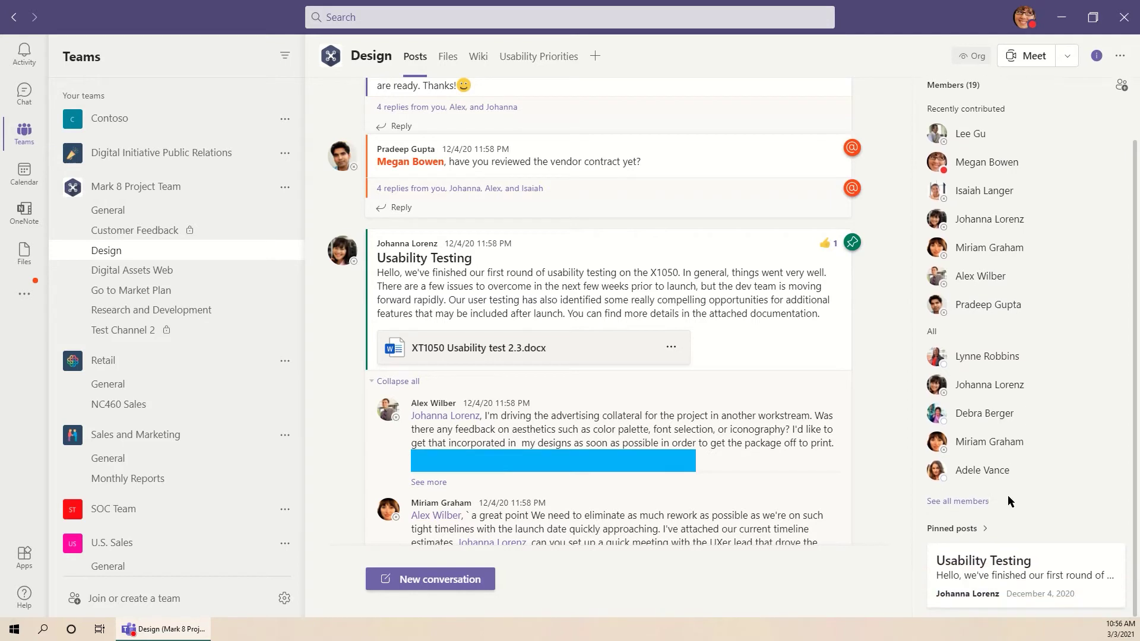
click(985, 530)
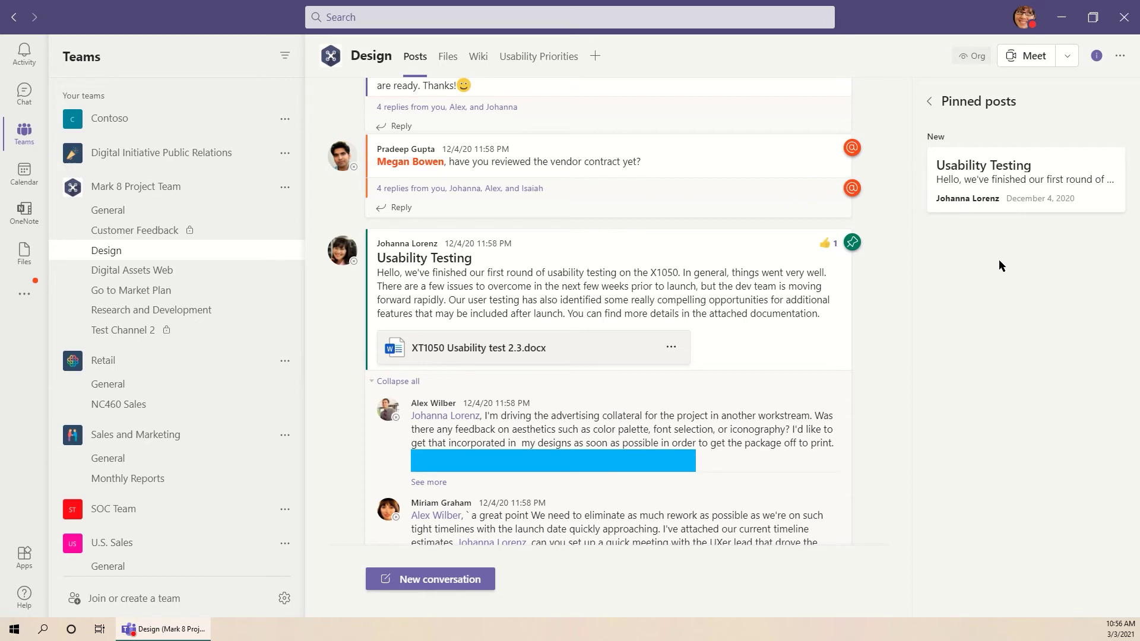
click(929, 102)
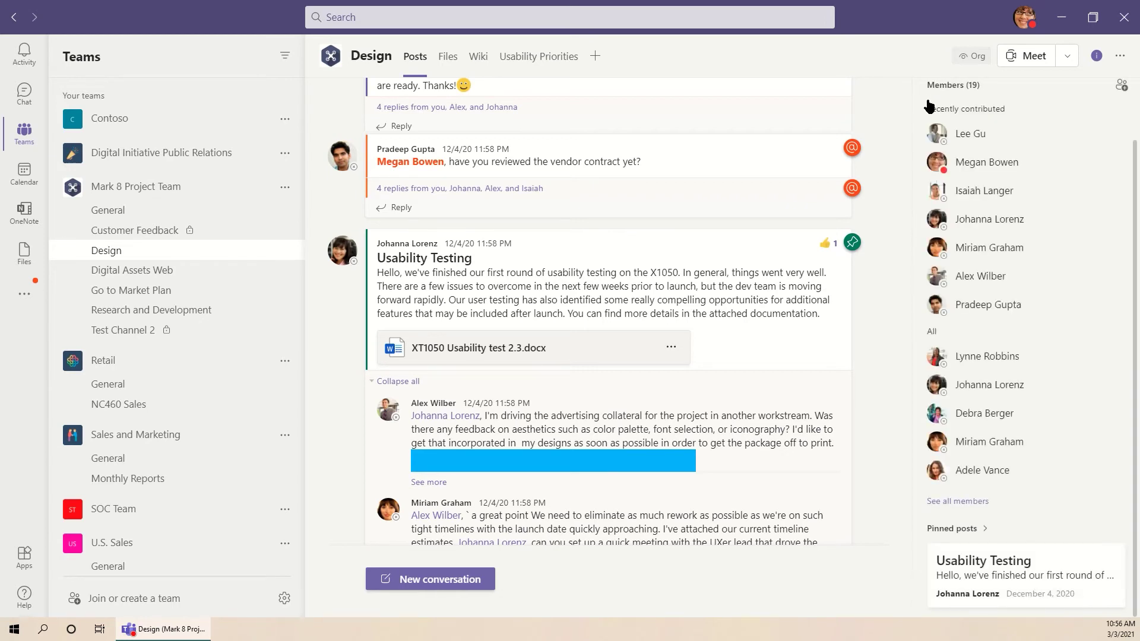
Check the General channel, then in Design open the pinned Usability Testing post from channel info
click(203, 218)
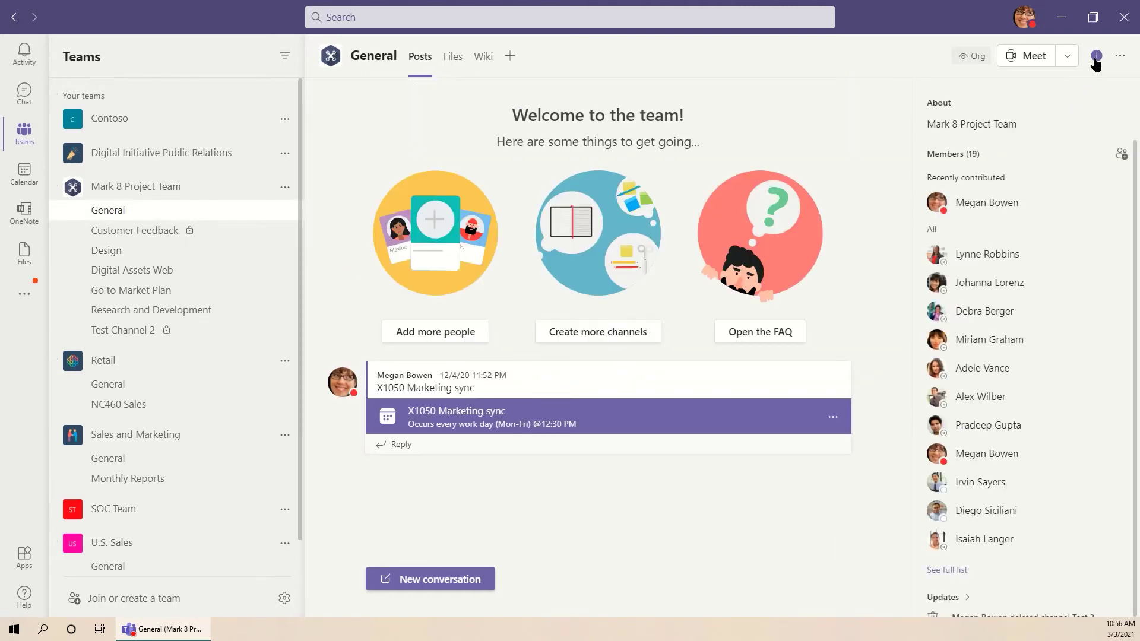
scroll(1056, 509, down, 2)
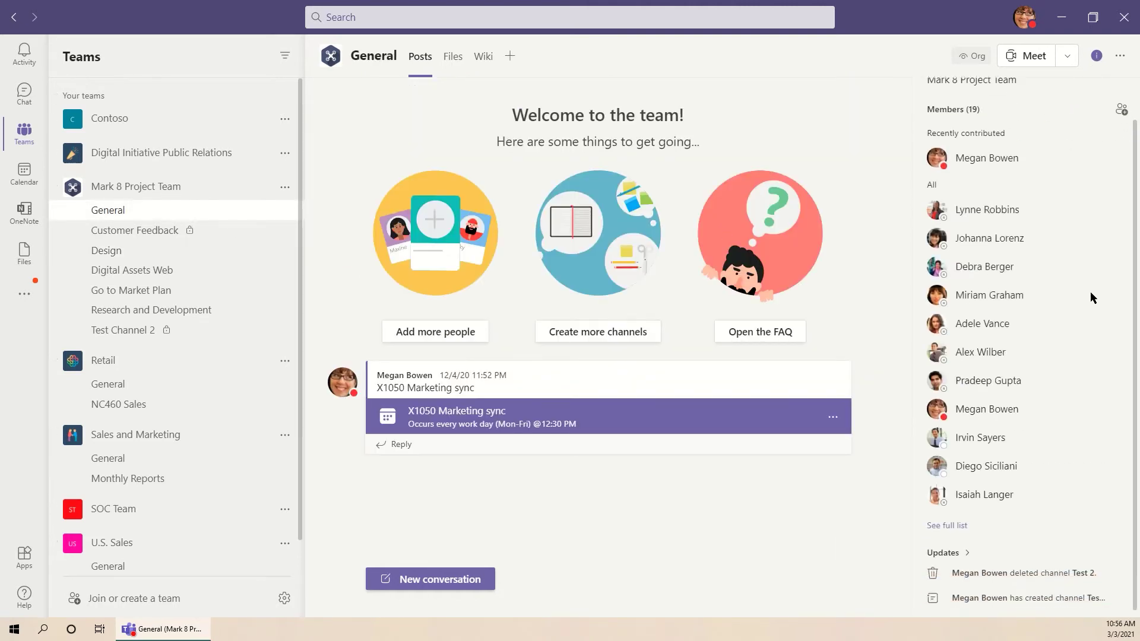
click(176, 259)
scroll(1063, 344, down, 2)
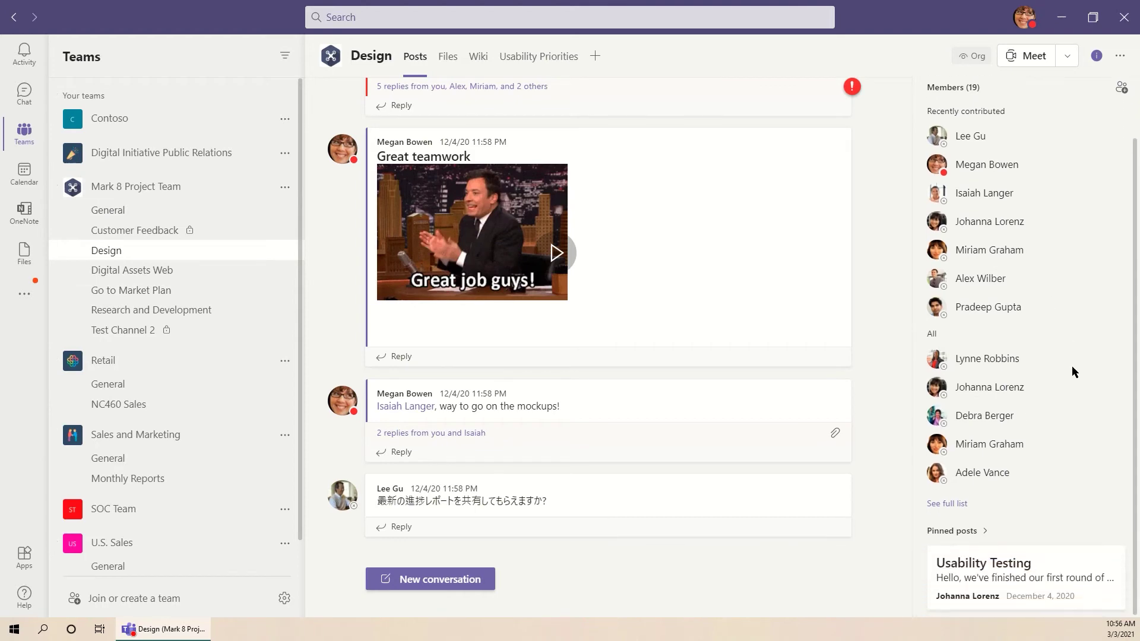
click(1032, 579)
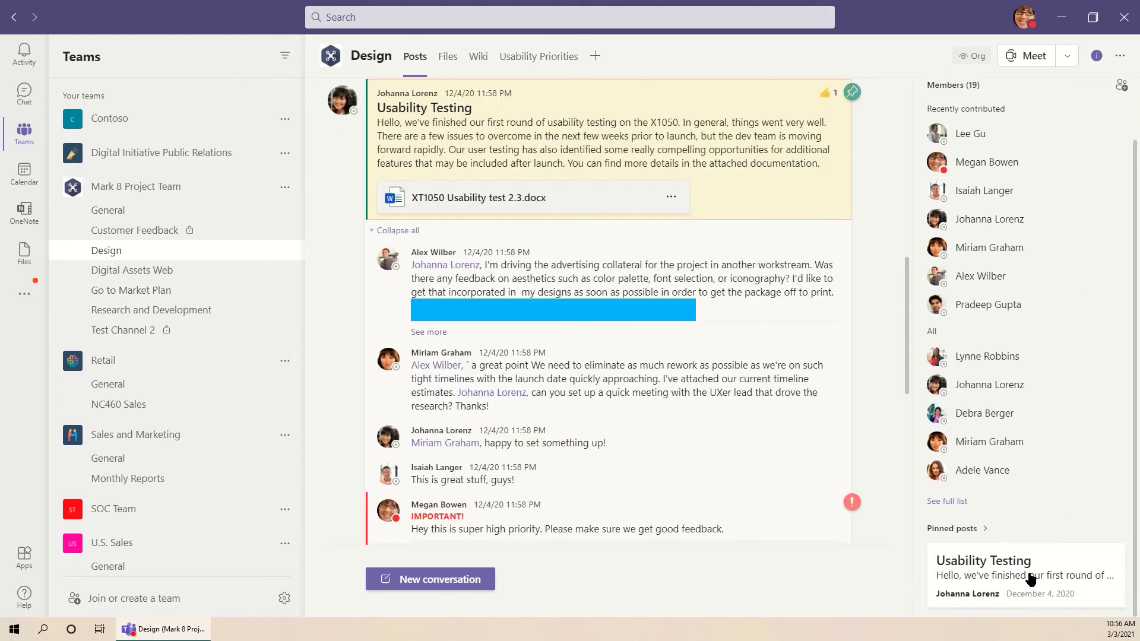